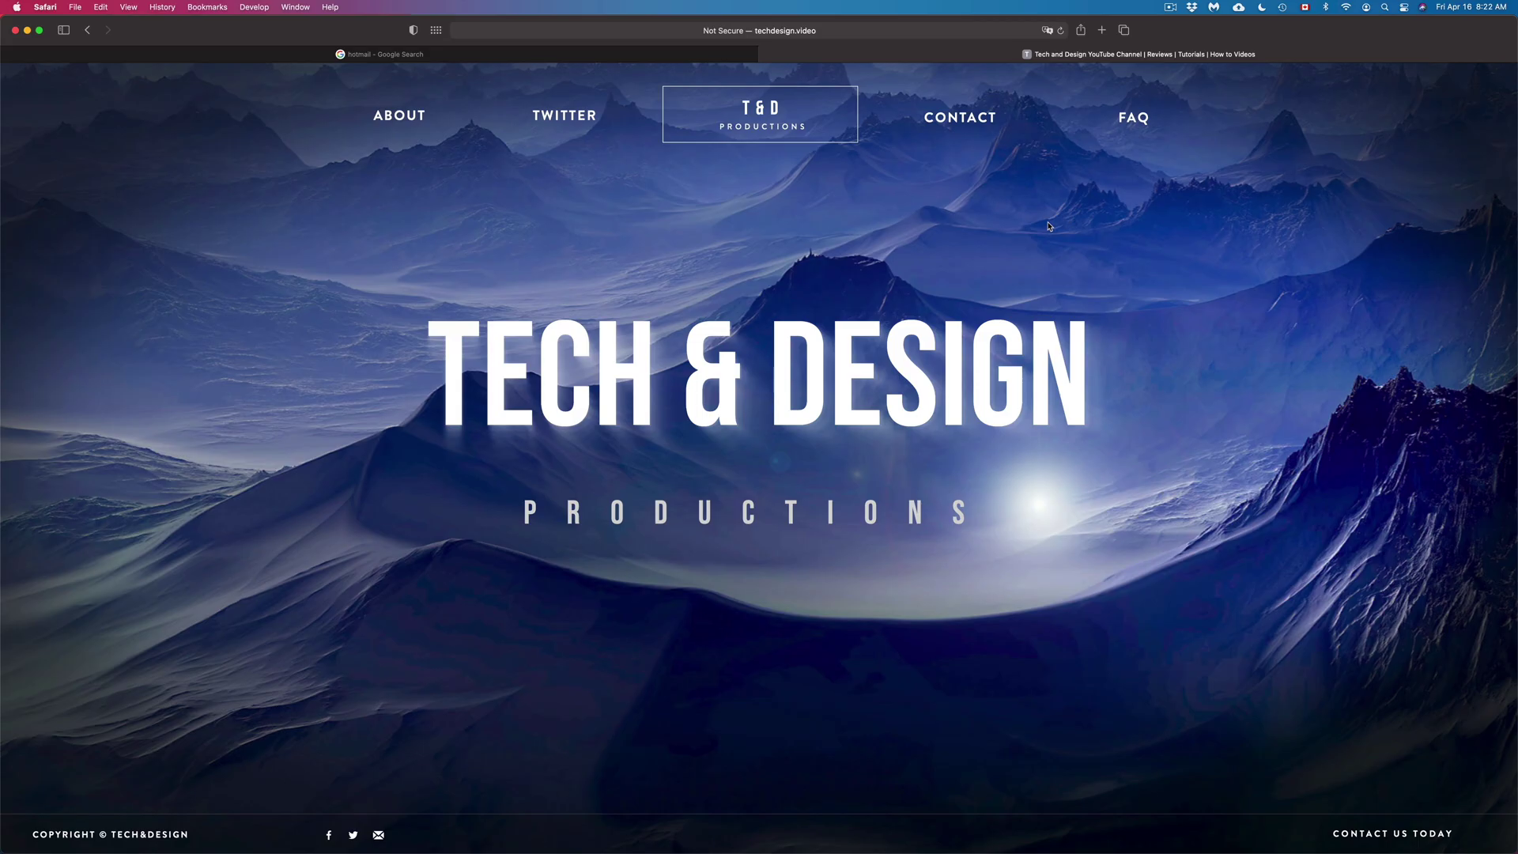
From the hotmail Google results, open 'Outlook – free personal email and calendar from Microsoft'.
key("ctrl+shift+Tab")
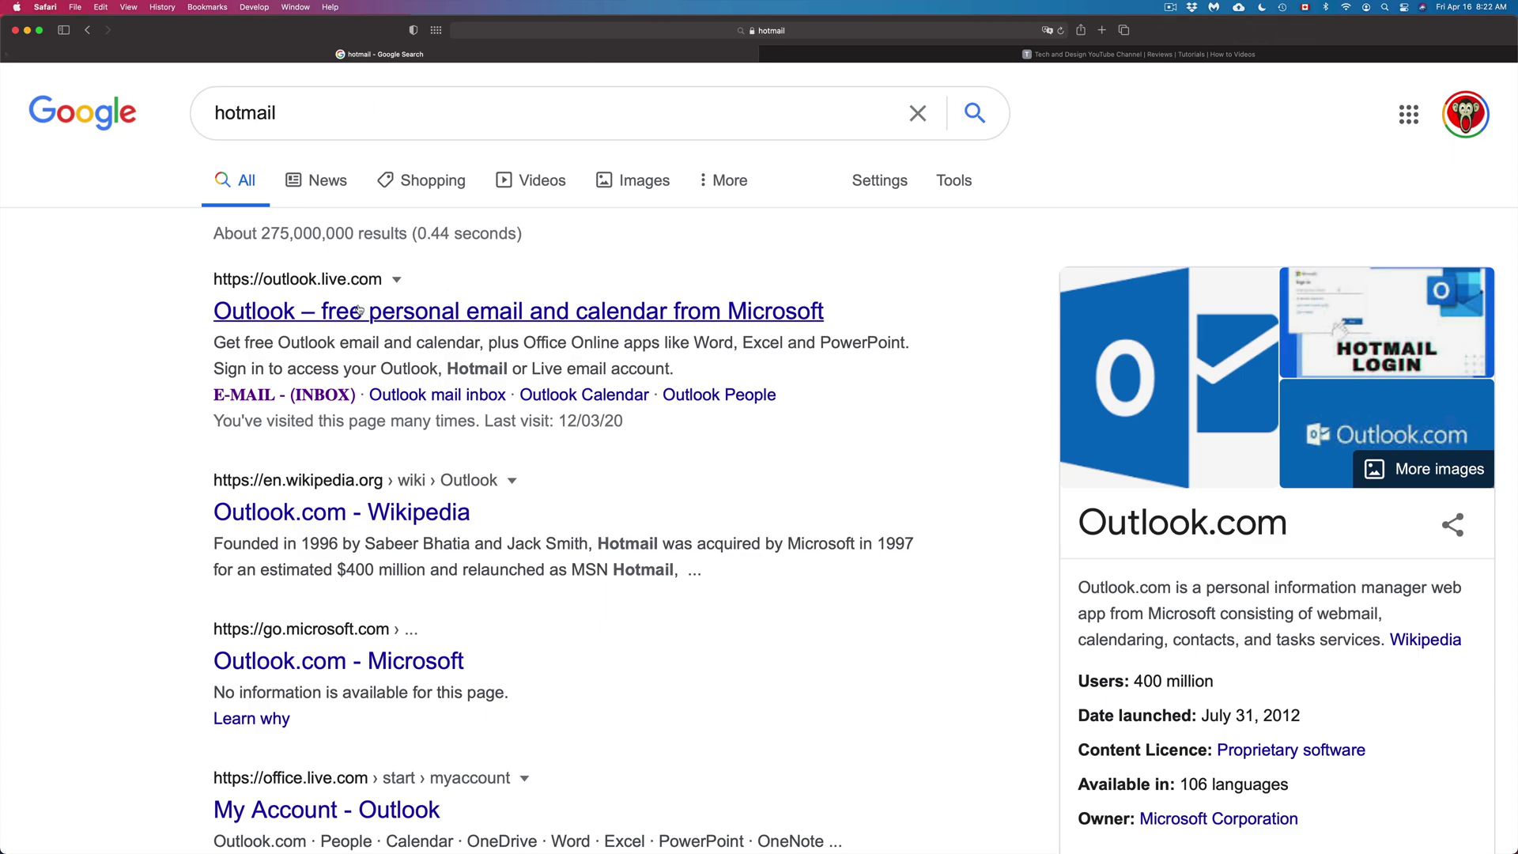
left_click(435, 309)
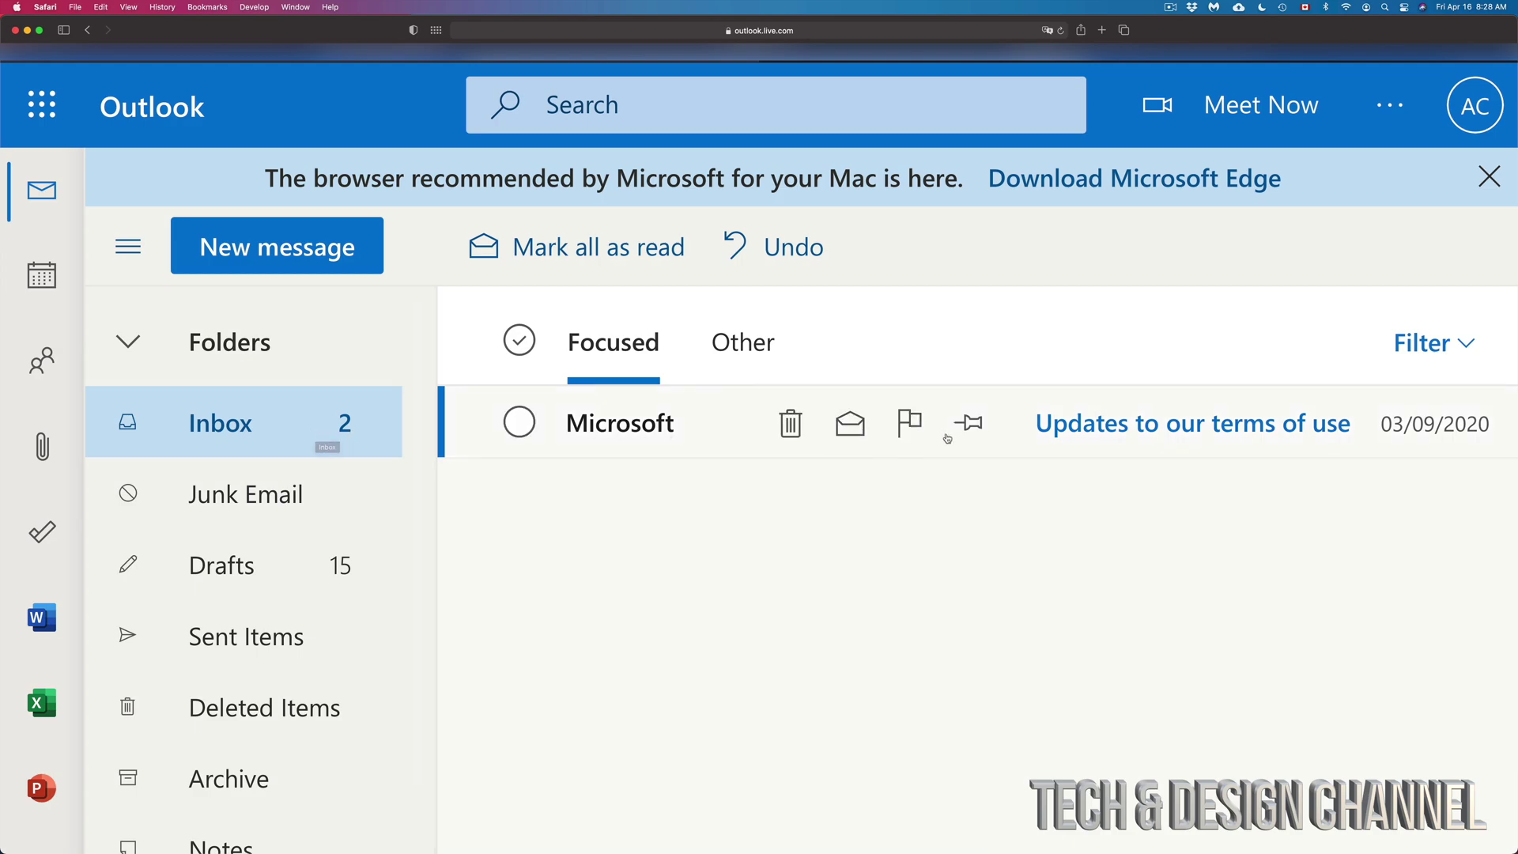
Select every message in the Focused list, then clear that selection again.
mouse_move(820, 428)
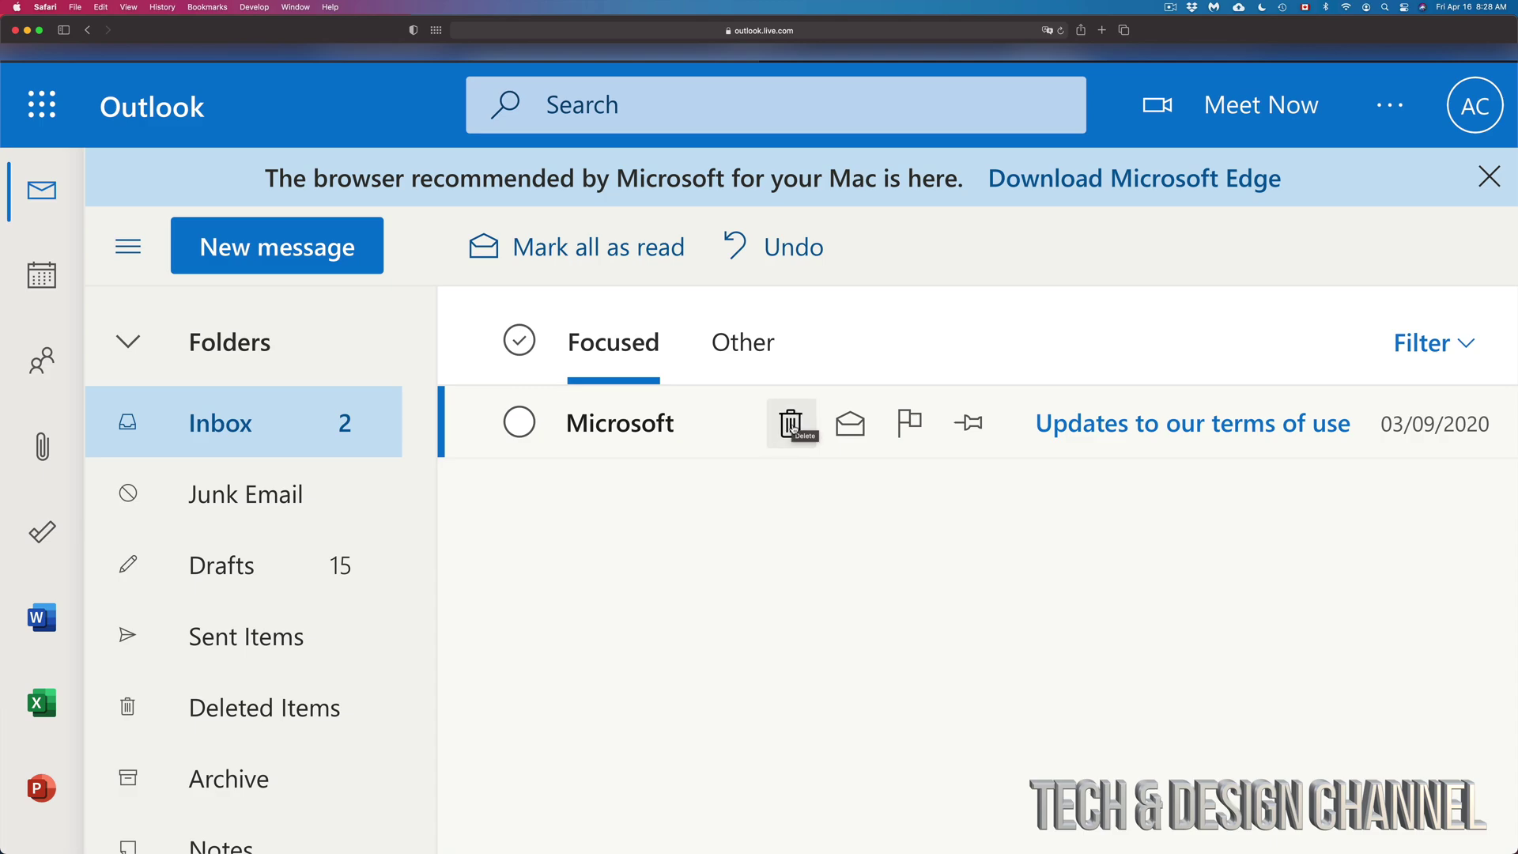
left_click(519, 423)
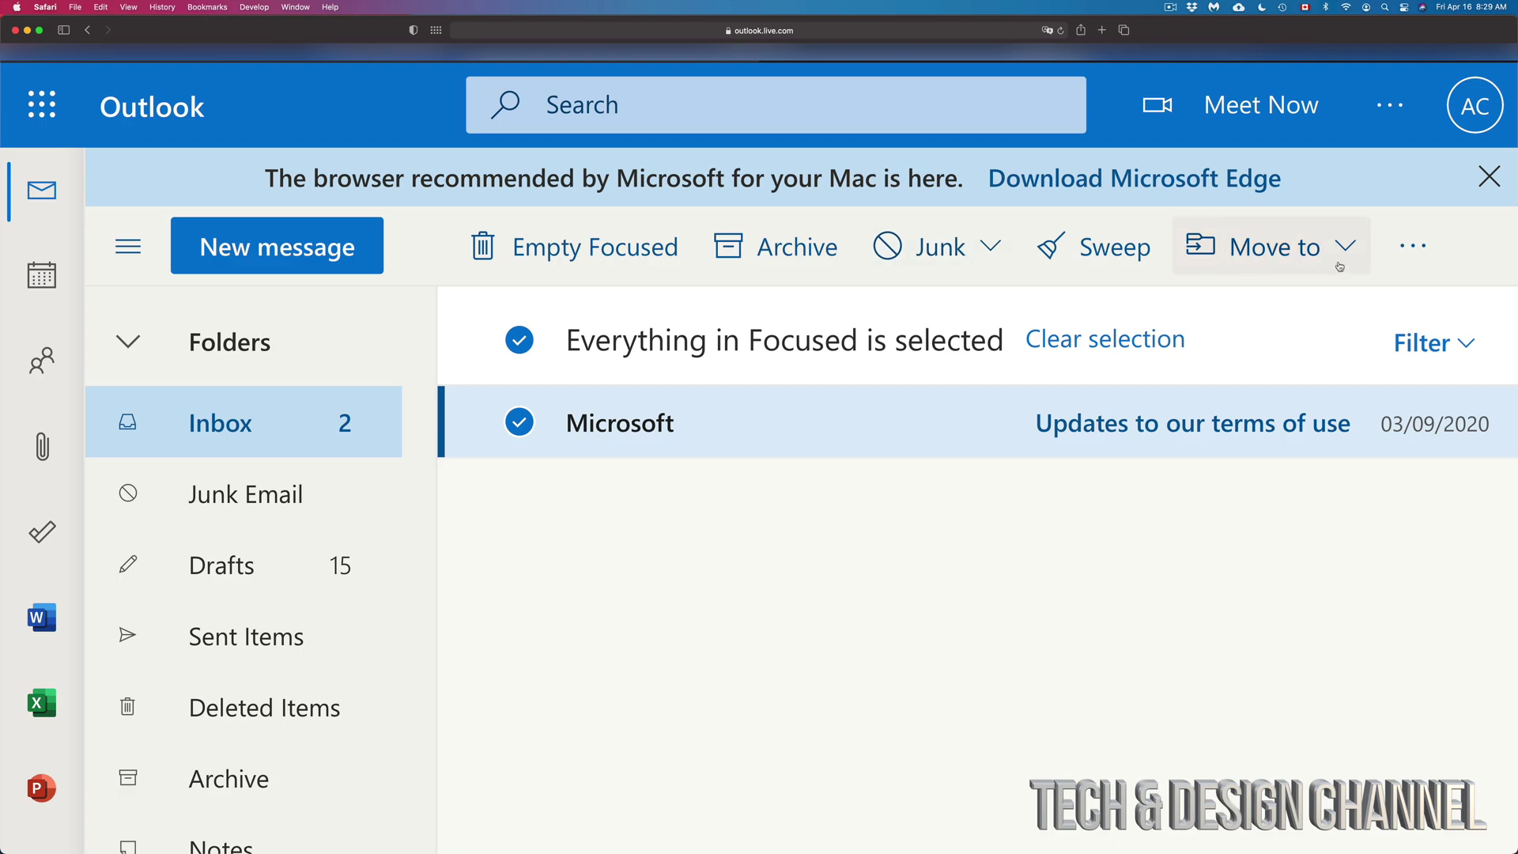
mouse_move(866, 413)
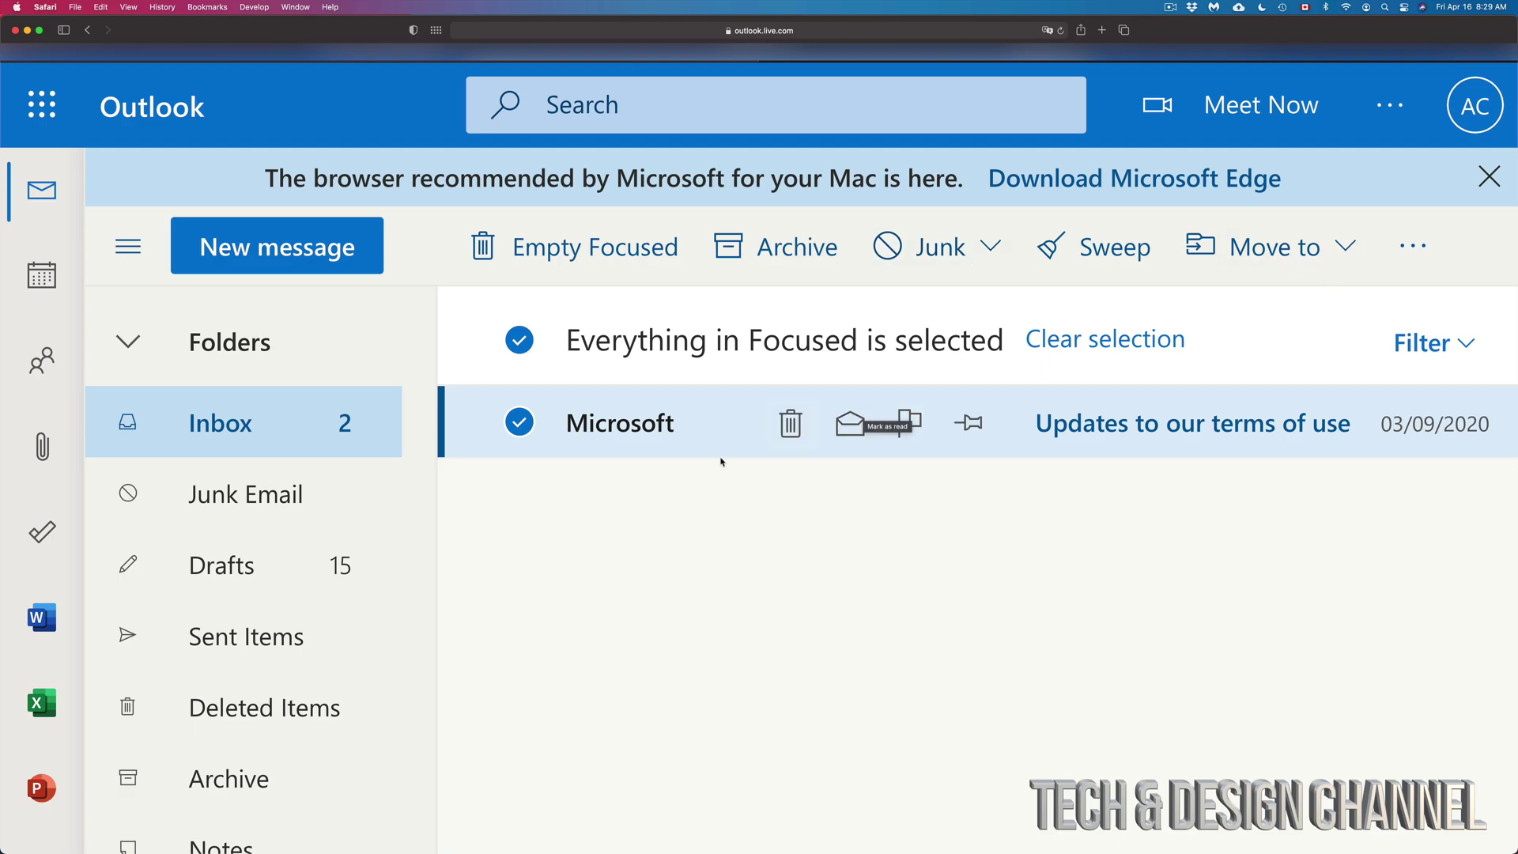
left_click(520, 422)
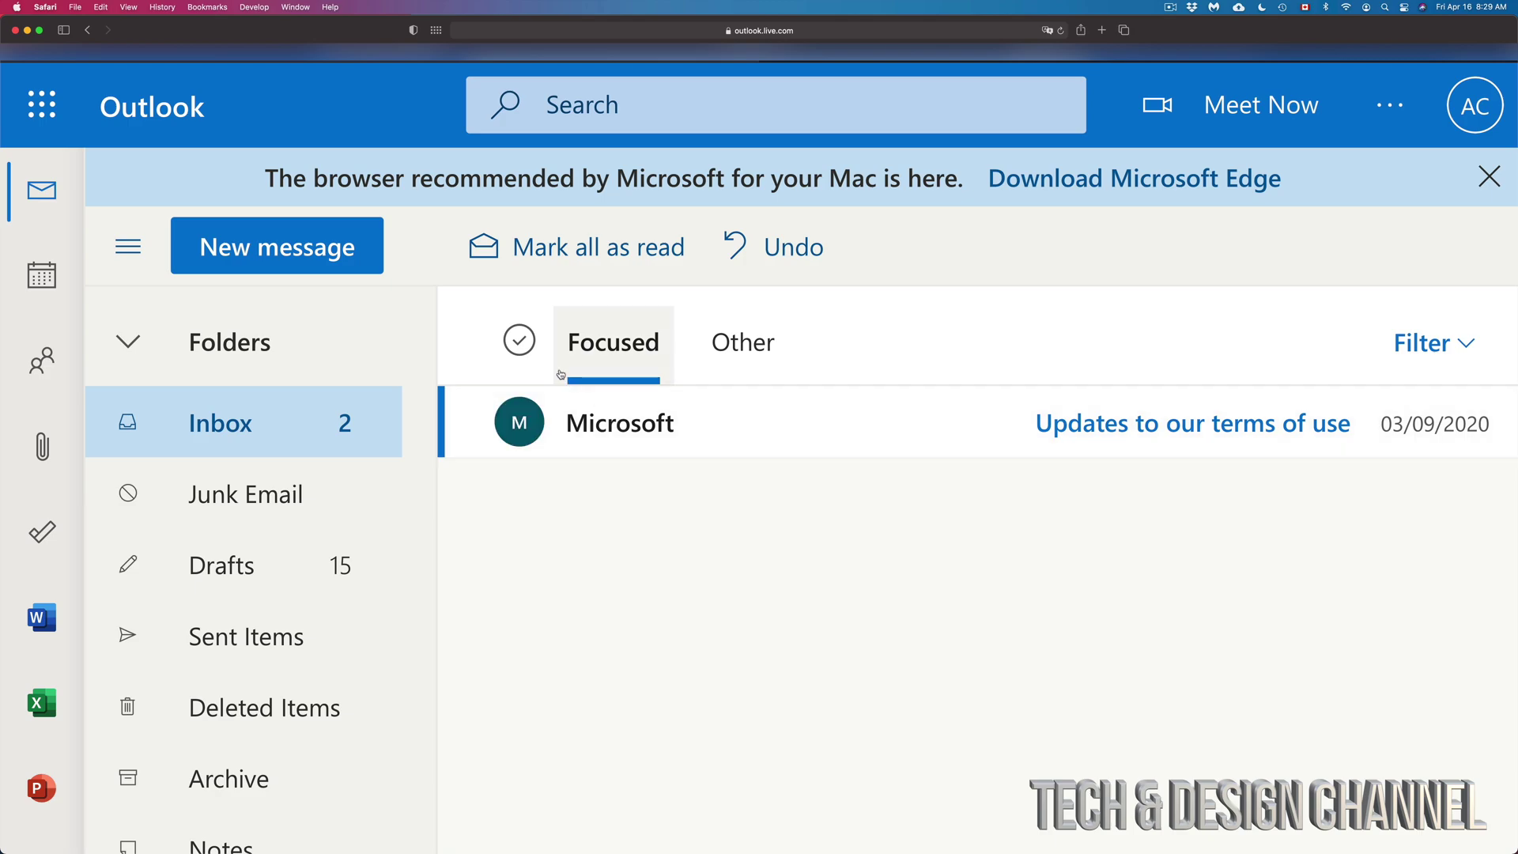
Empty the Focused inbox, moving its Microsoft message to Deleted Items.
left_click(520, 340)
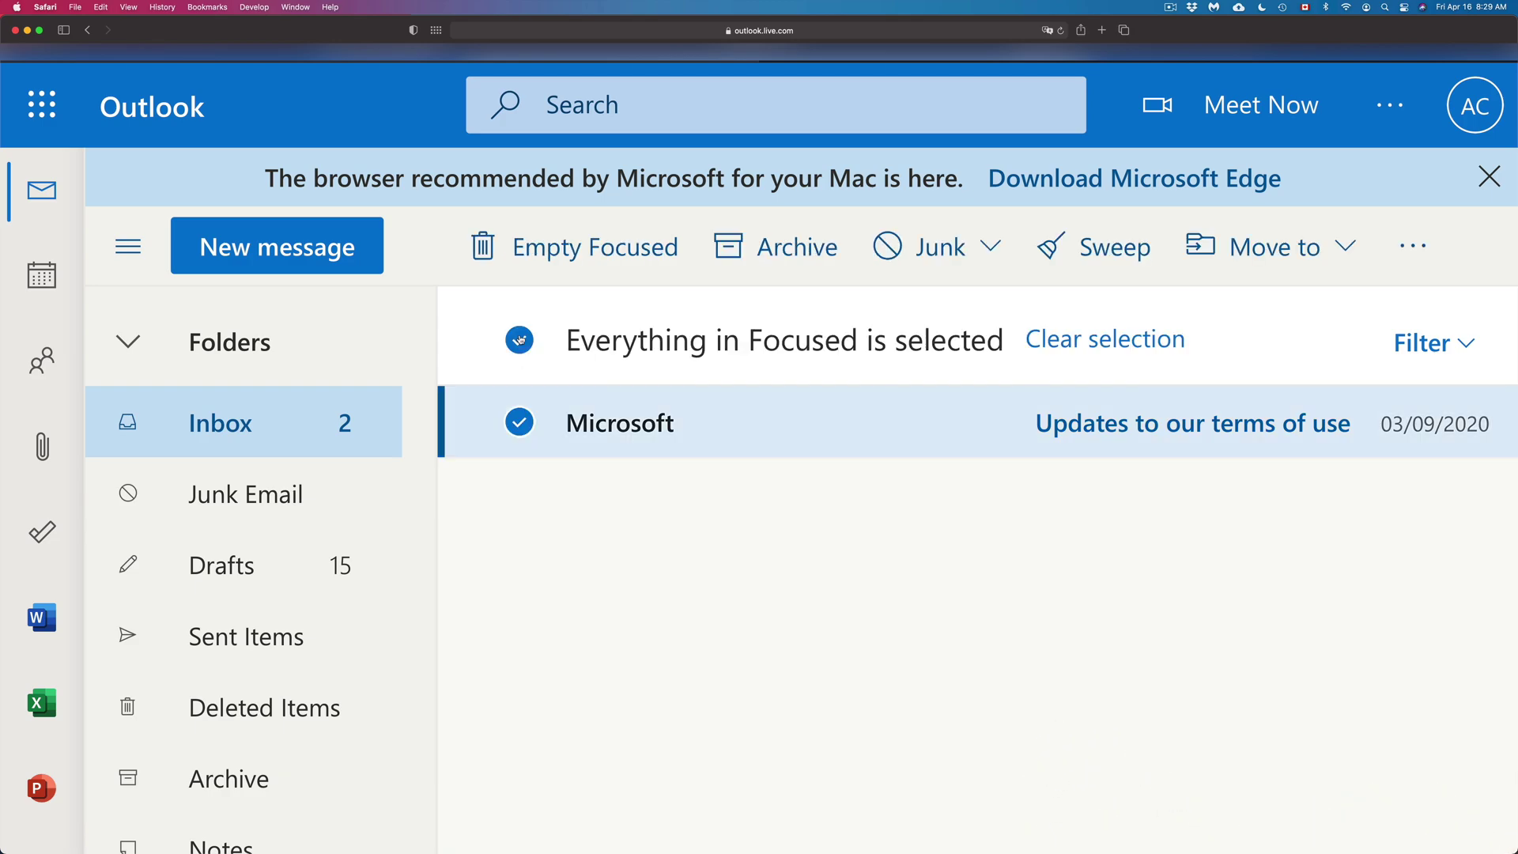
left_click(525, 246)
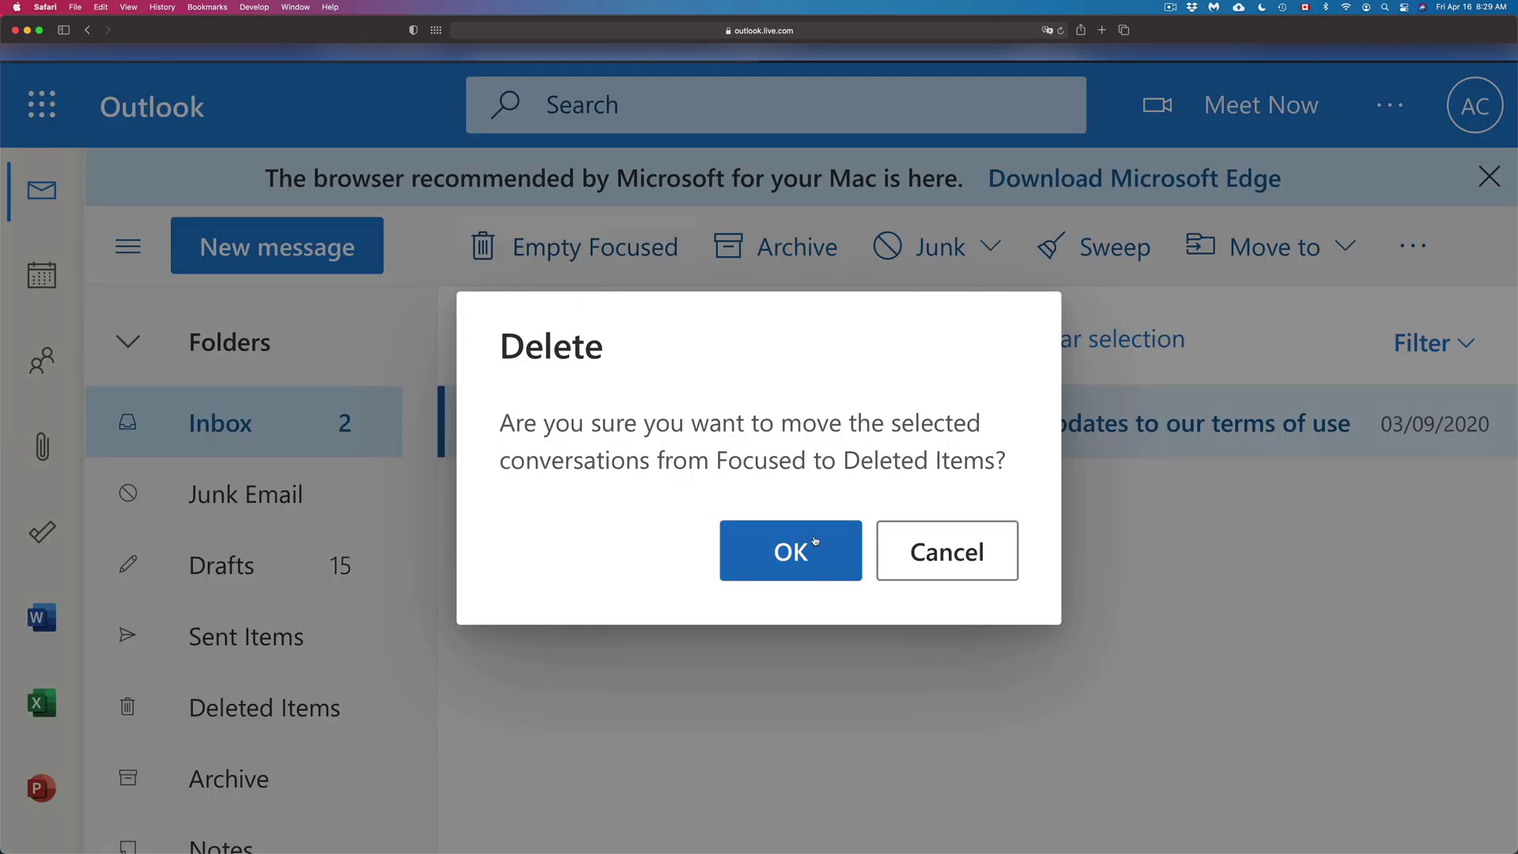
left_click(773, 562)
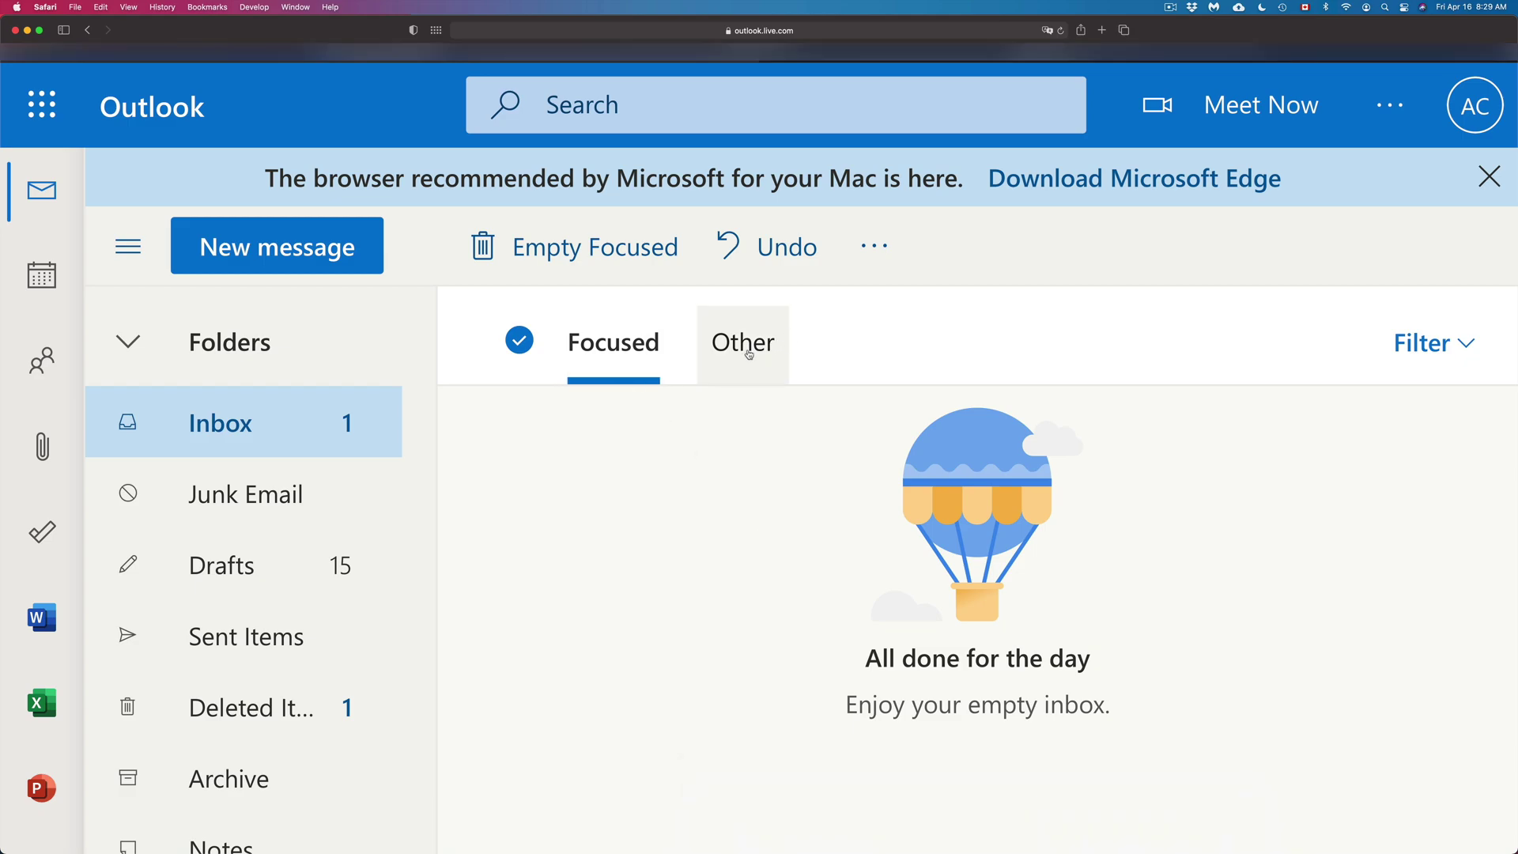
Switch to the Other inbox, then select all its messages and clear the selection.
left_click(749, 353)
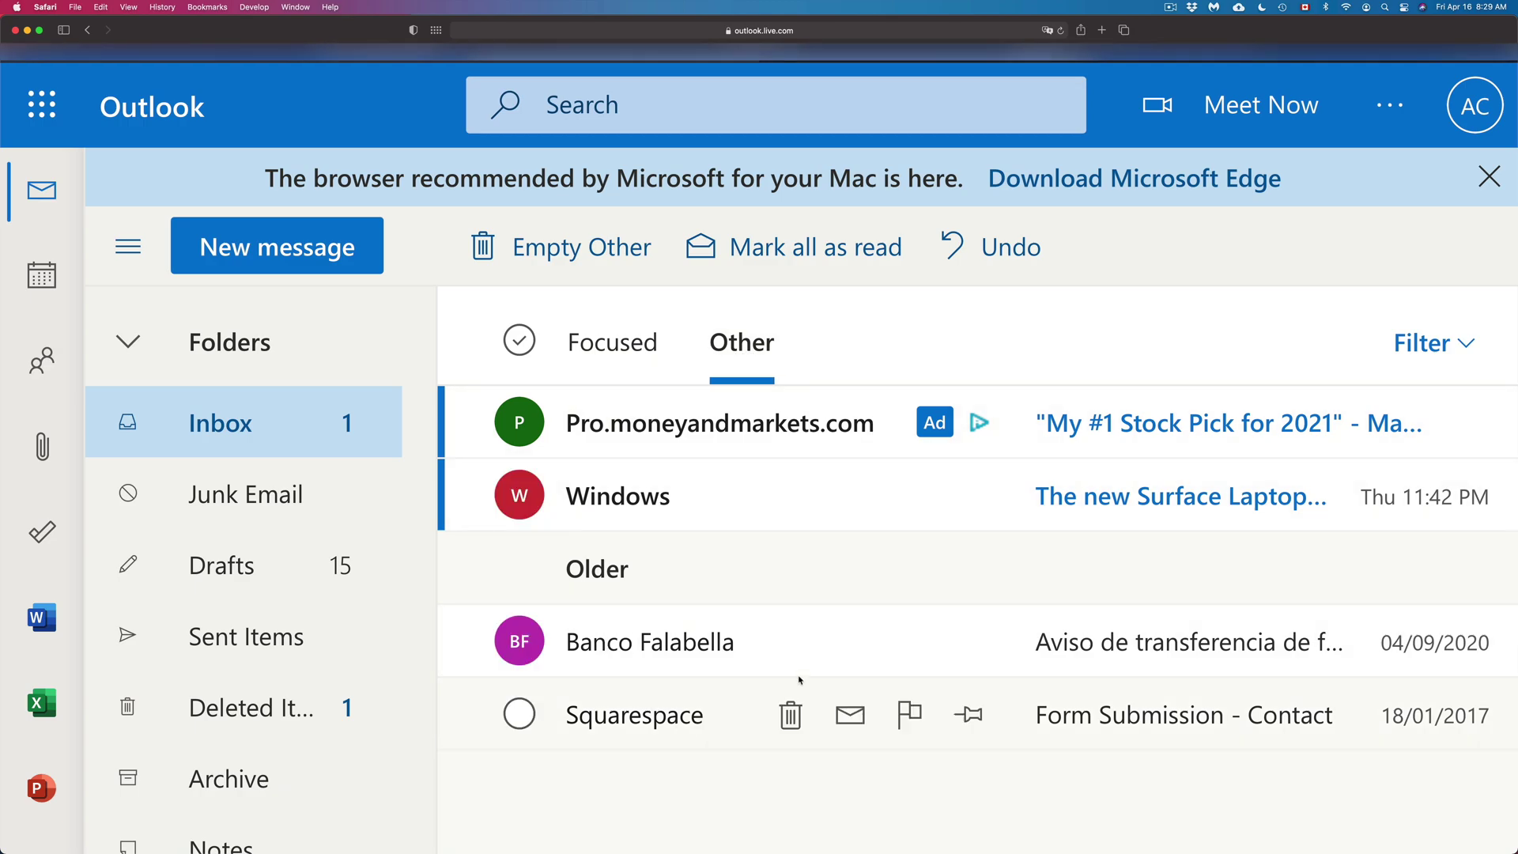
mouse_move(764, 526)
mouse_move(576, 433)
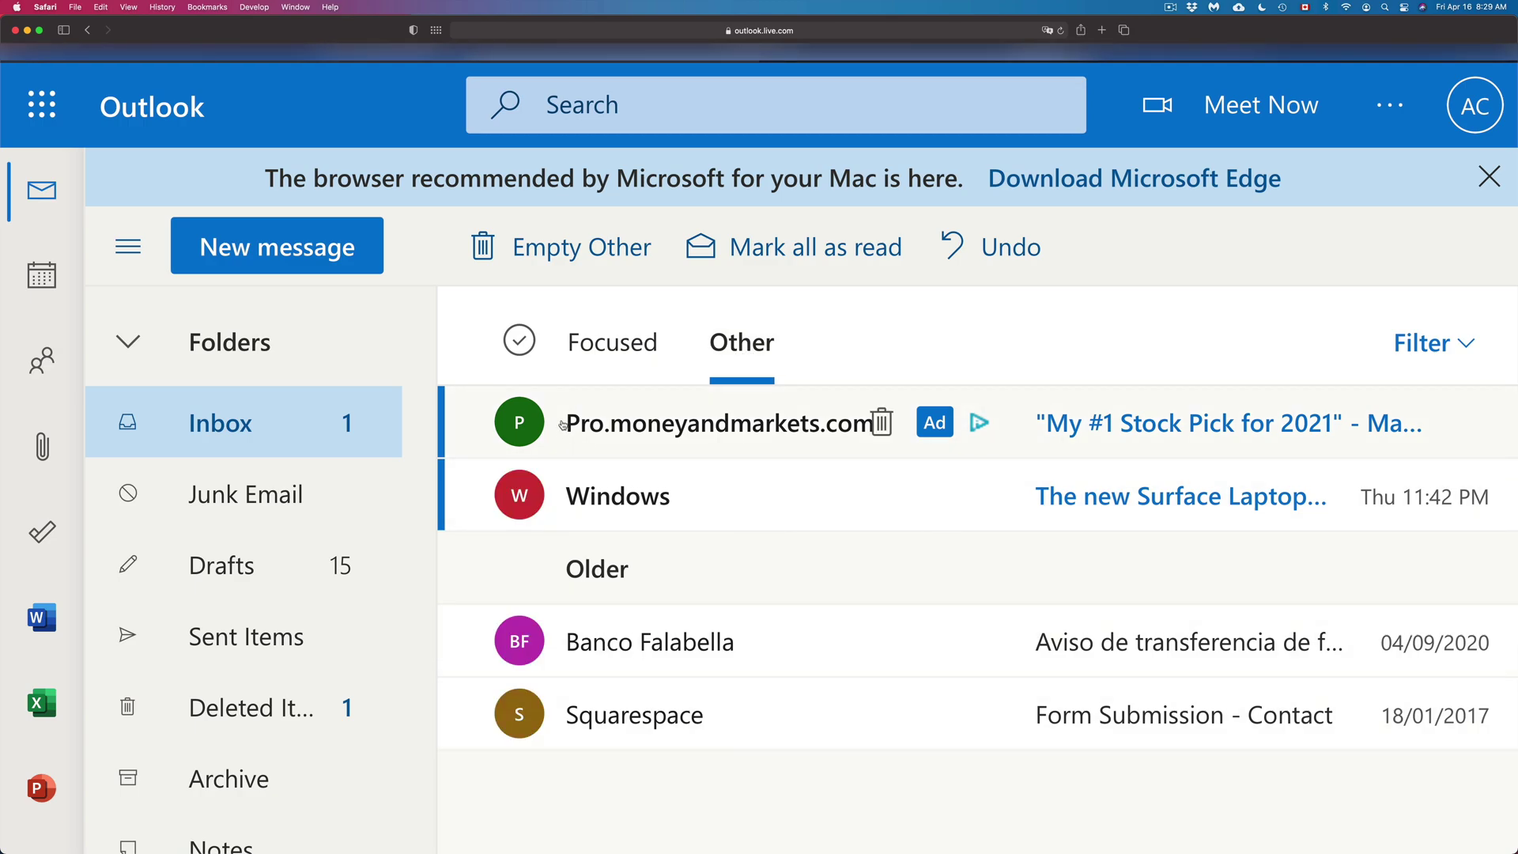
left_click(520, 341)
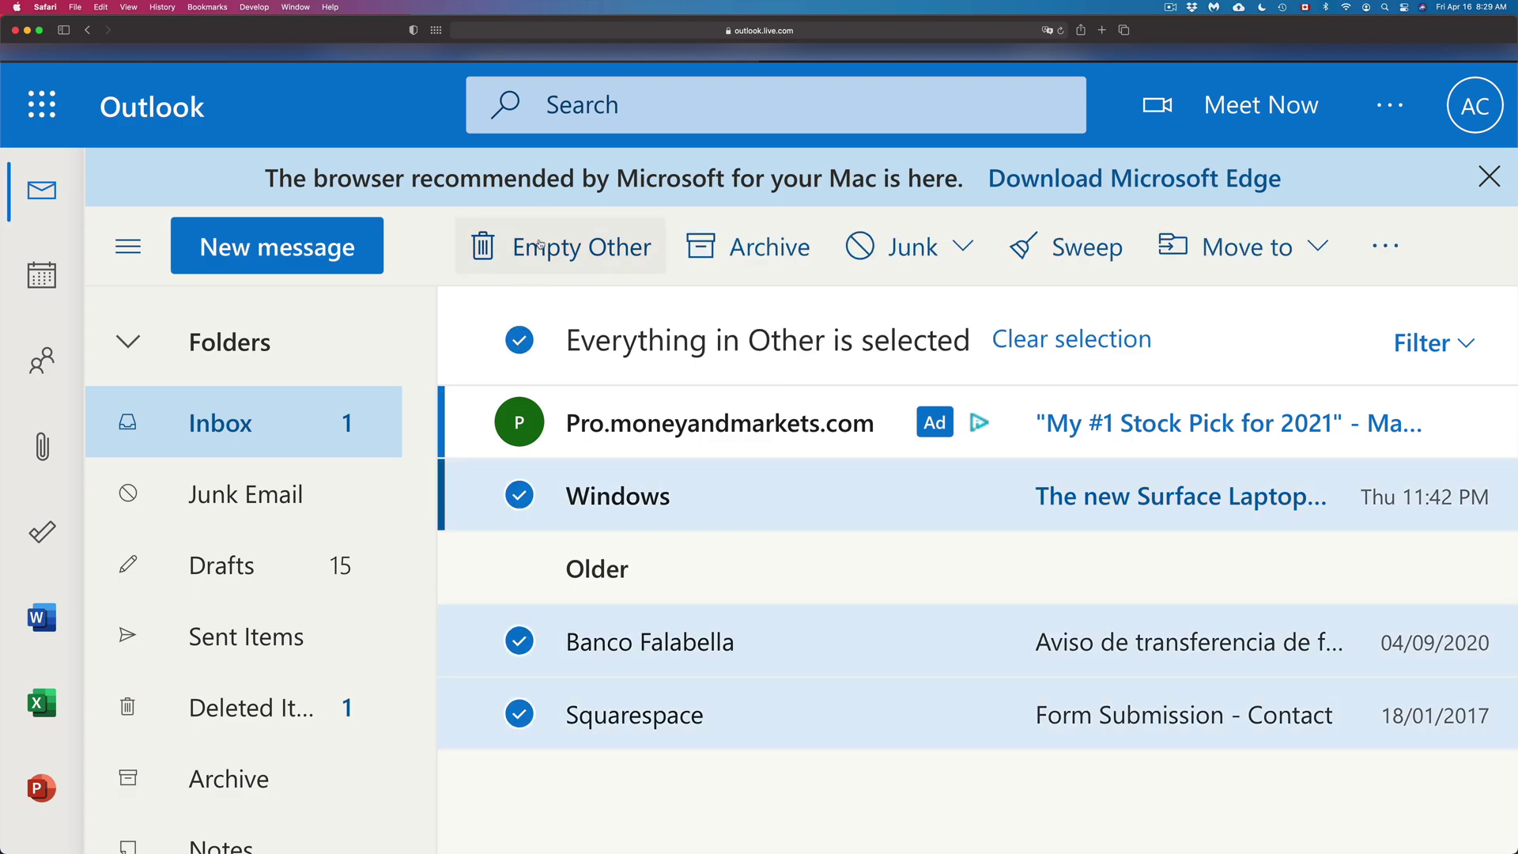
left_click(523, 345)
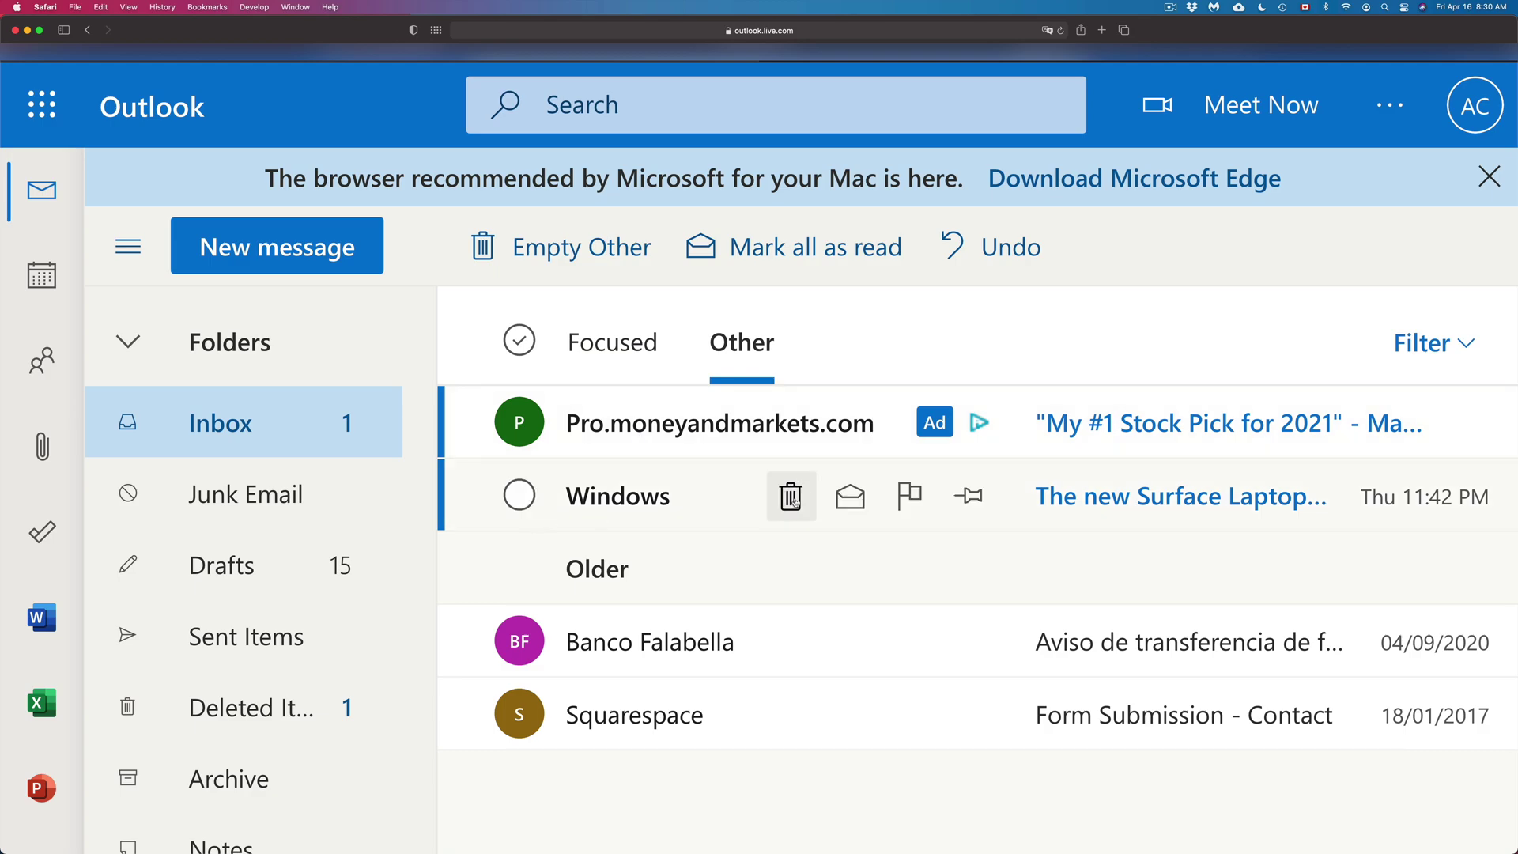
Delete the Windows and Banco Falabella emails from the Other list.
left_click(791, 500)
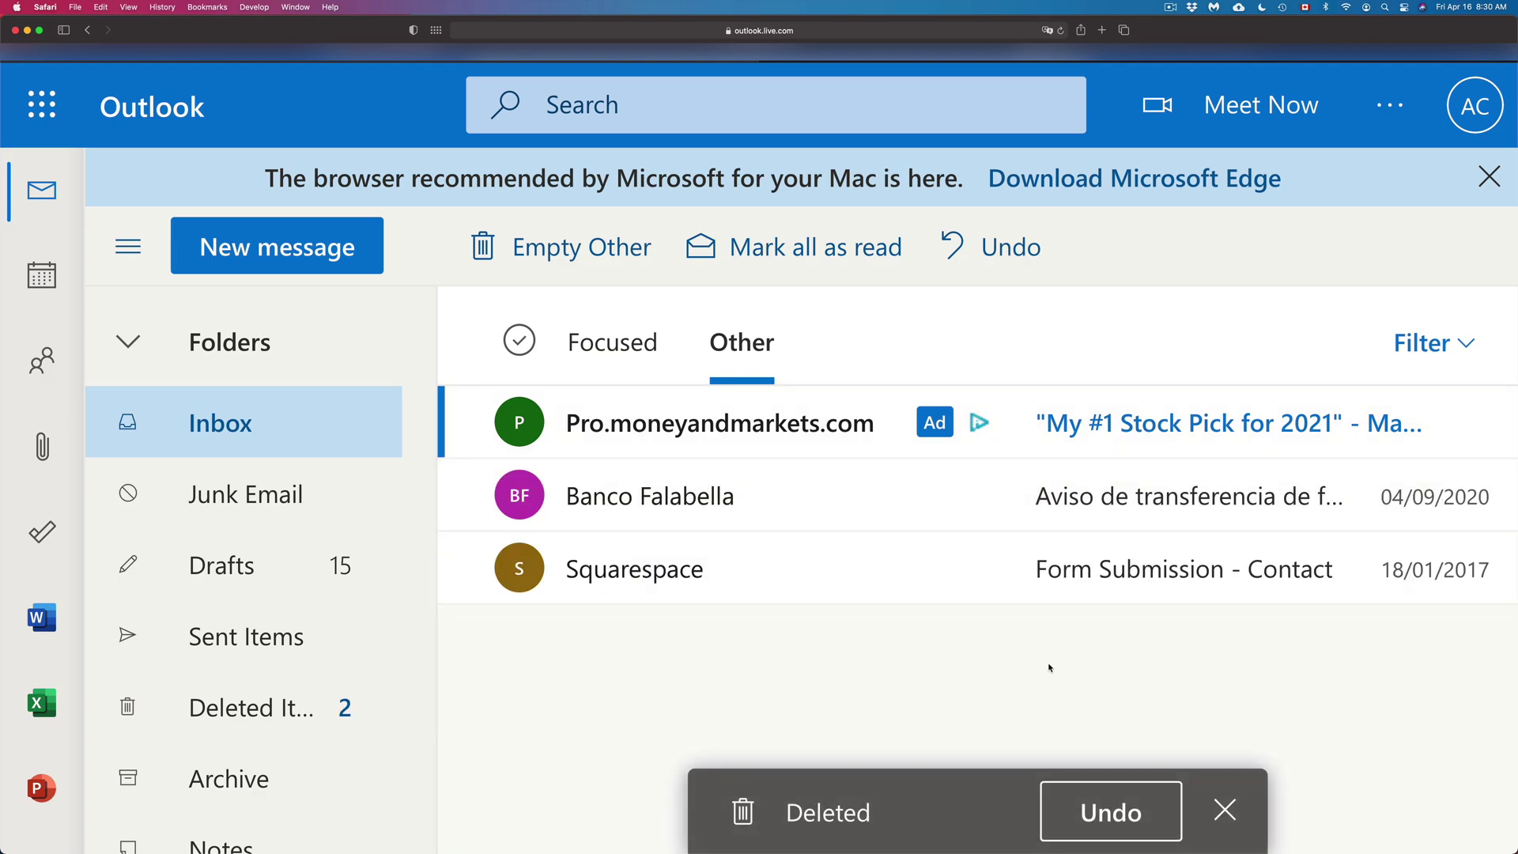
left_click(1234, 805)
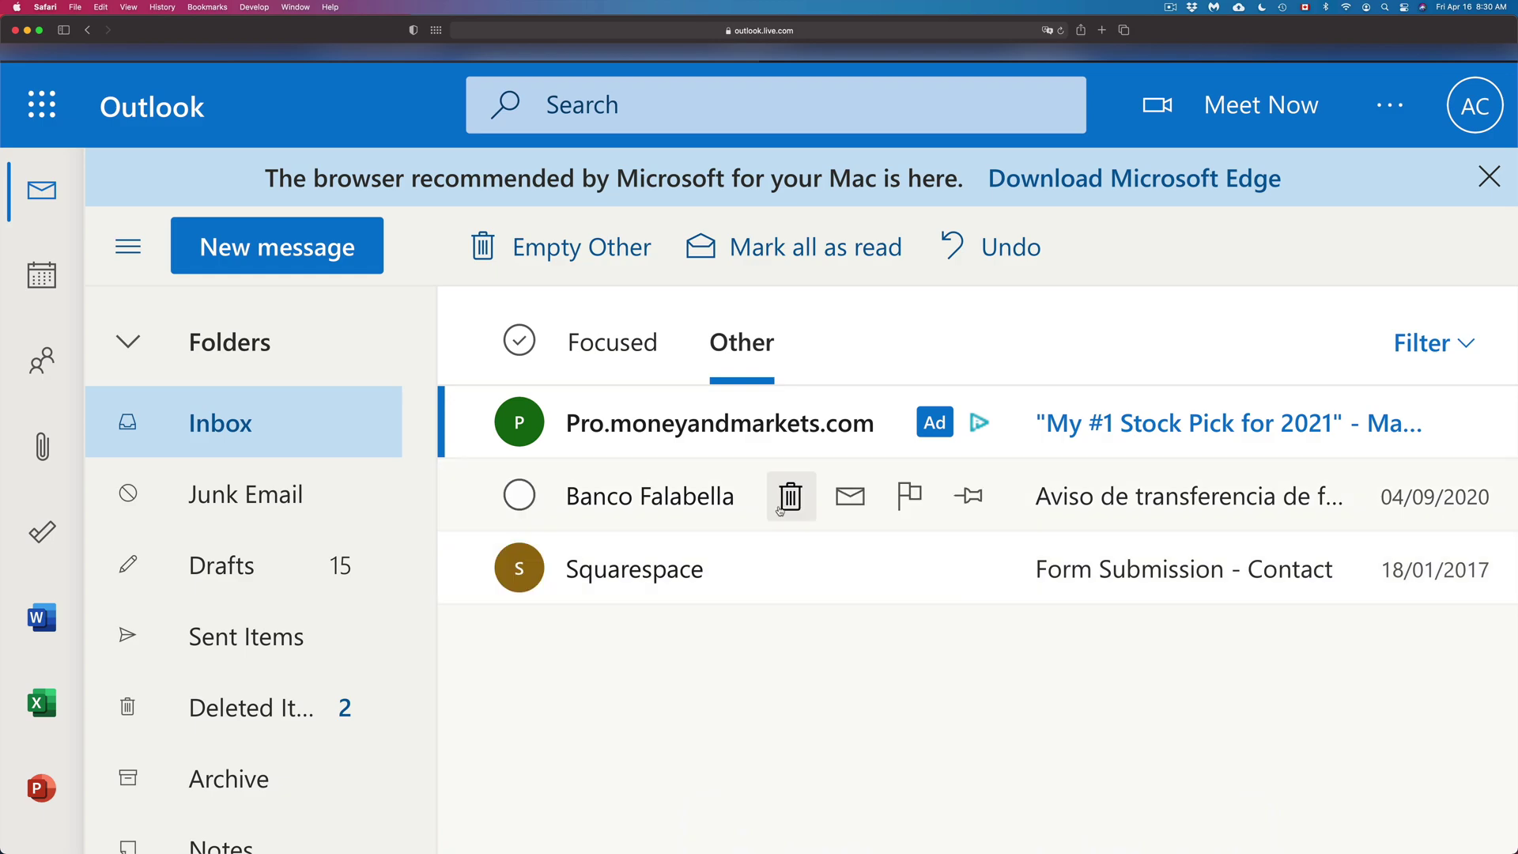
left_click(519, 496)
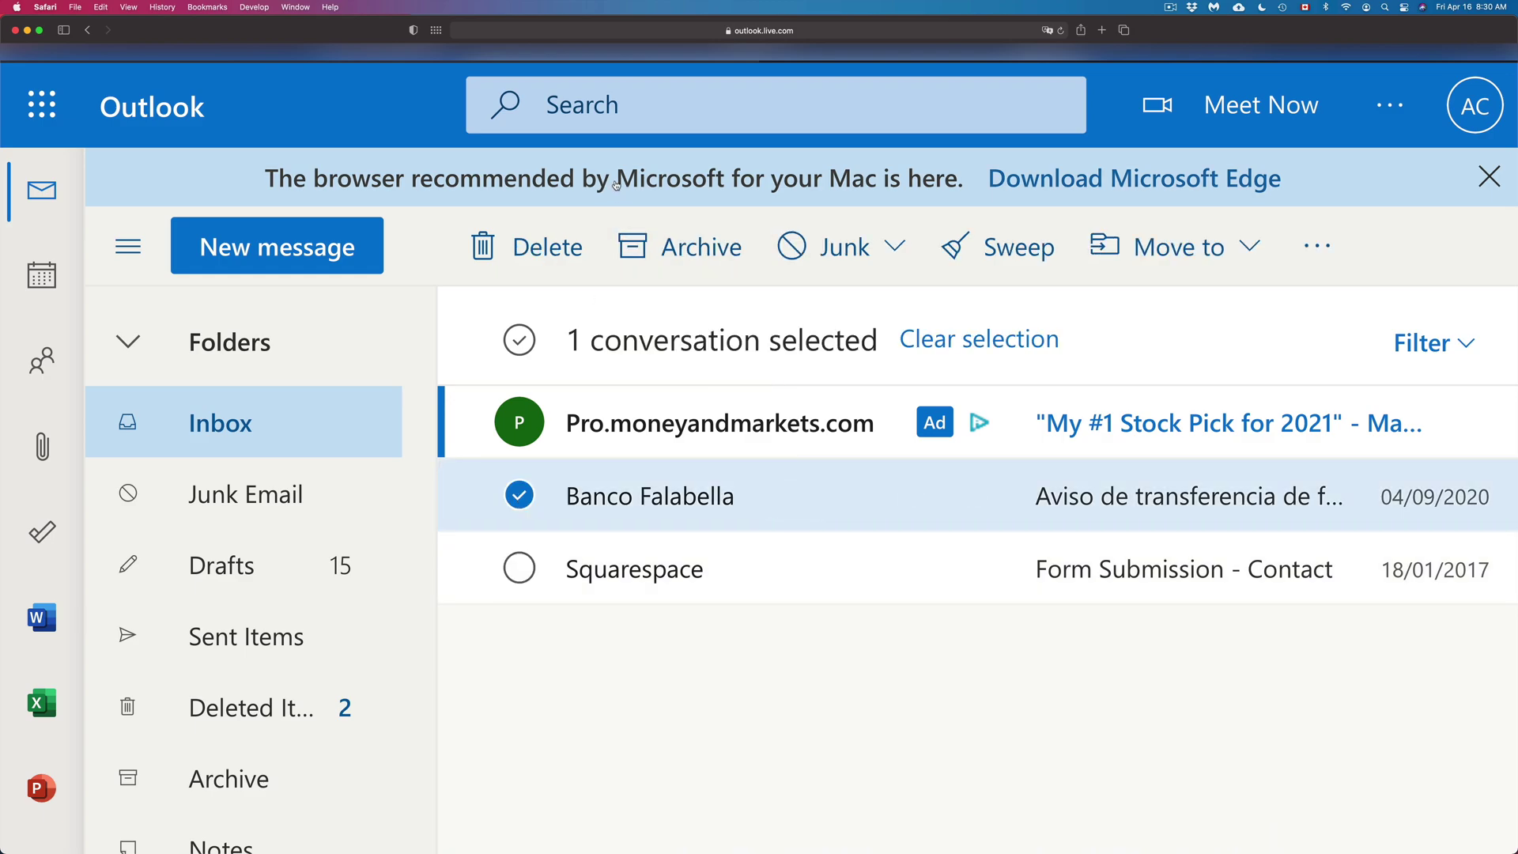
left_click(536, 249)
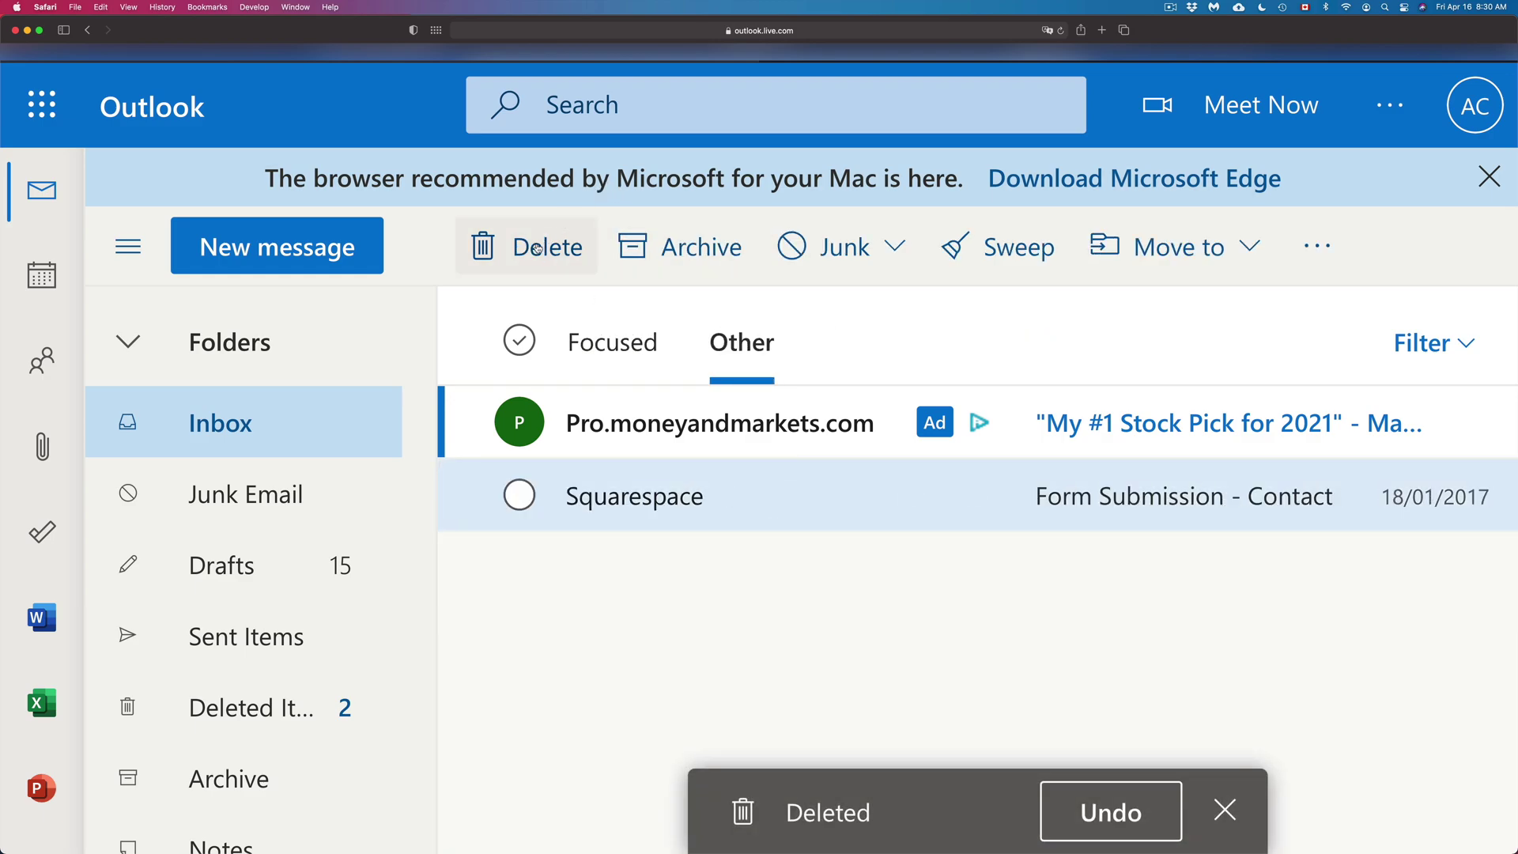
Empty the Other inbox, sending its Squarespace message to Deleted Items.
left_click(520, 341)
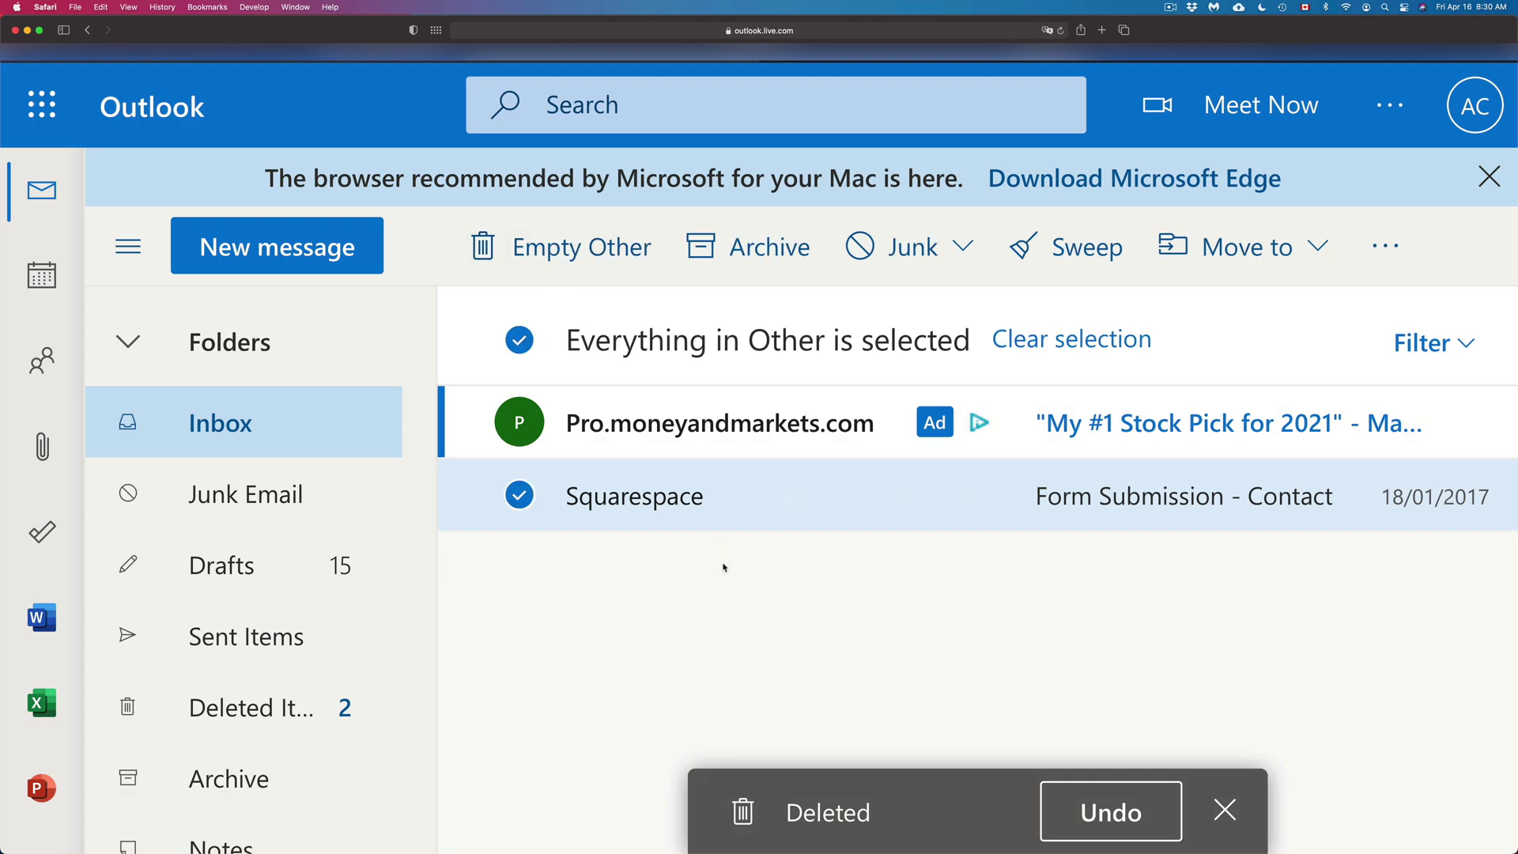
left_click(518, 264)
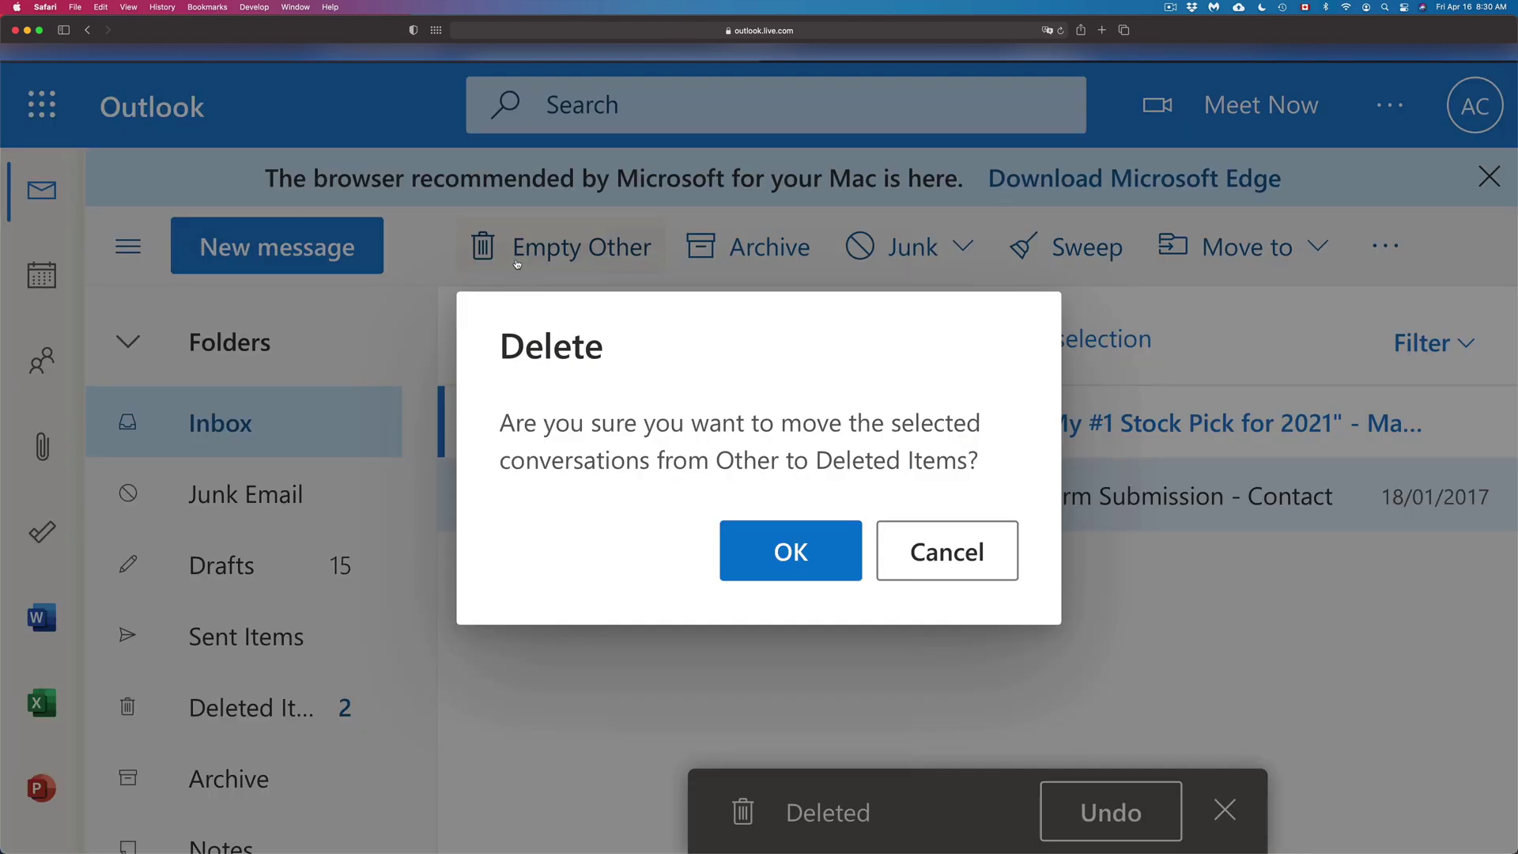
left_click(799, 539)
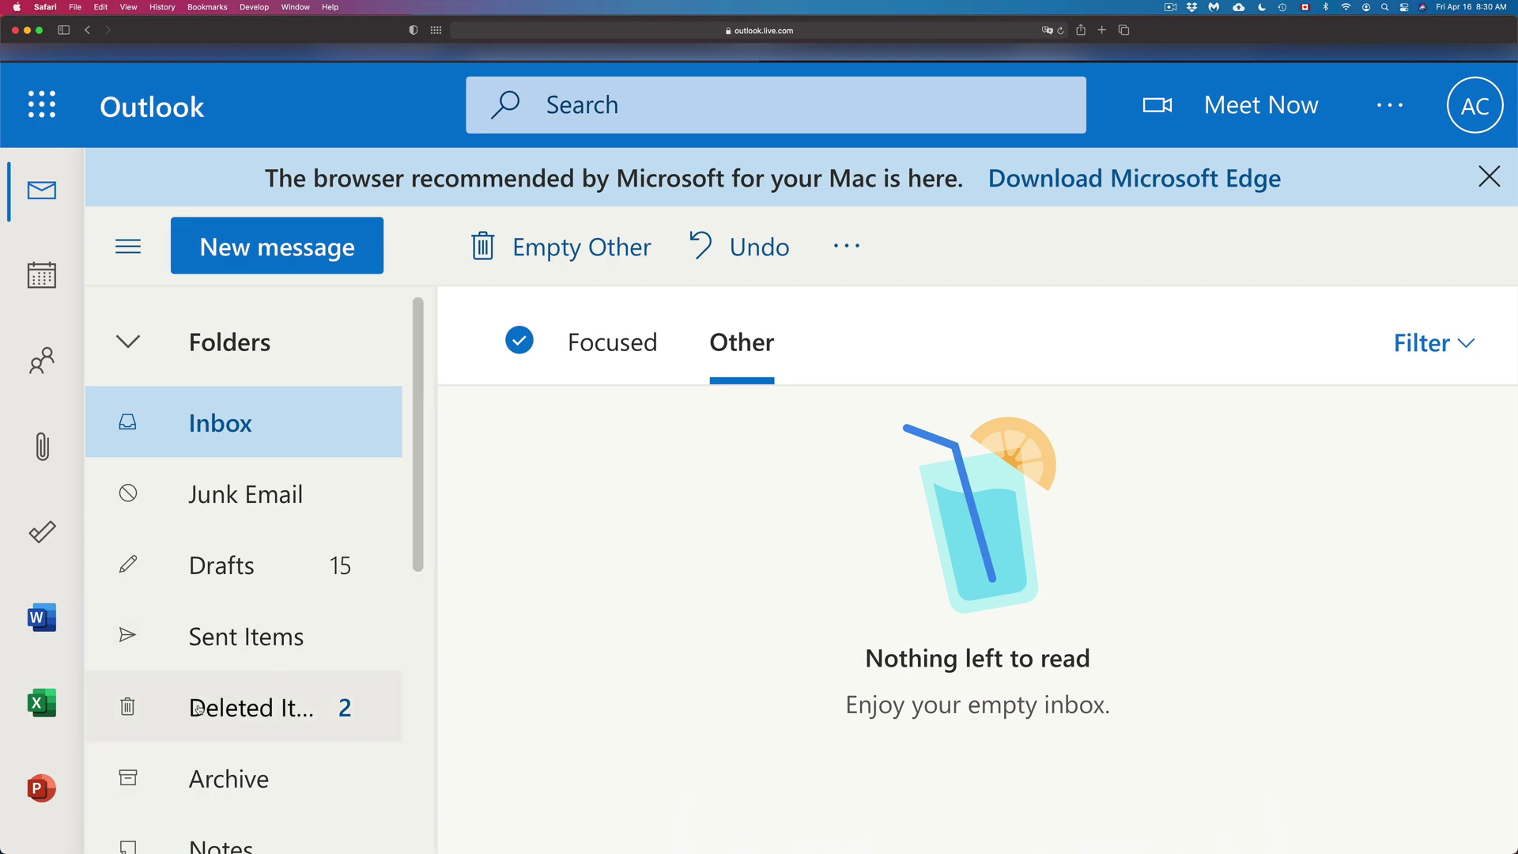
Open the Deleted Items folder, lower down in the folder pane.
scroll(200, 708, "down", 1)
scroll(199, 709, "down", 3)
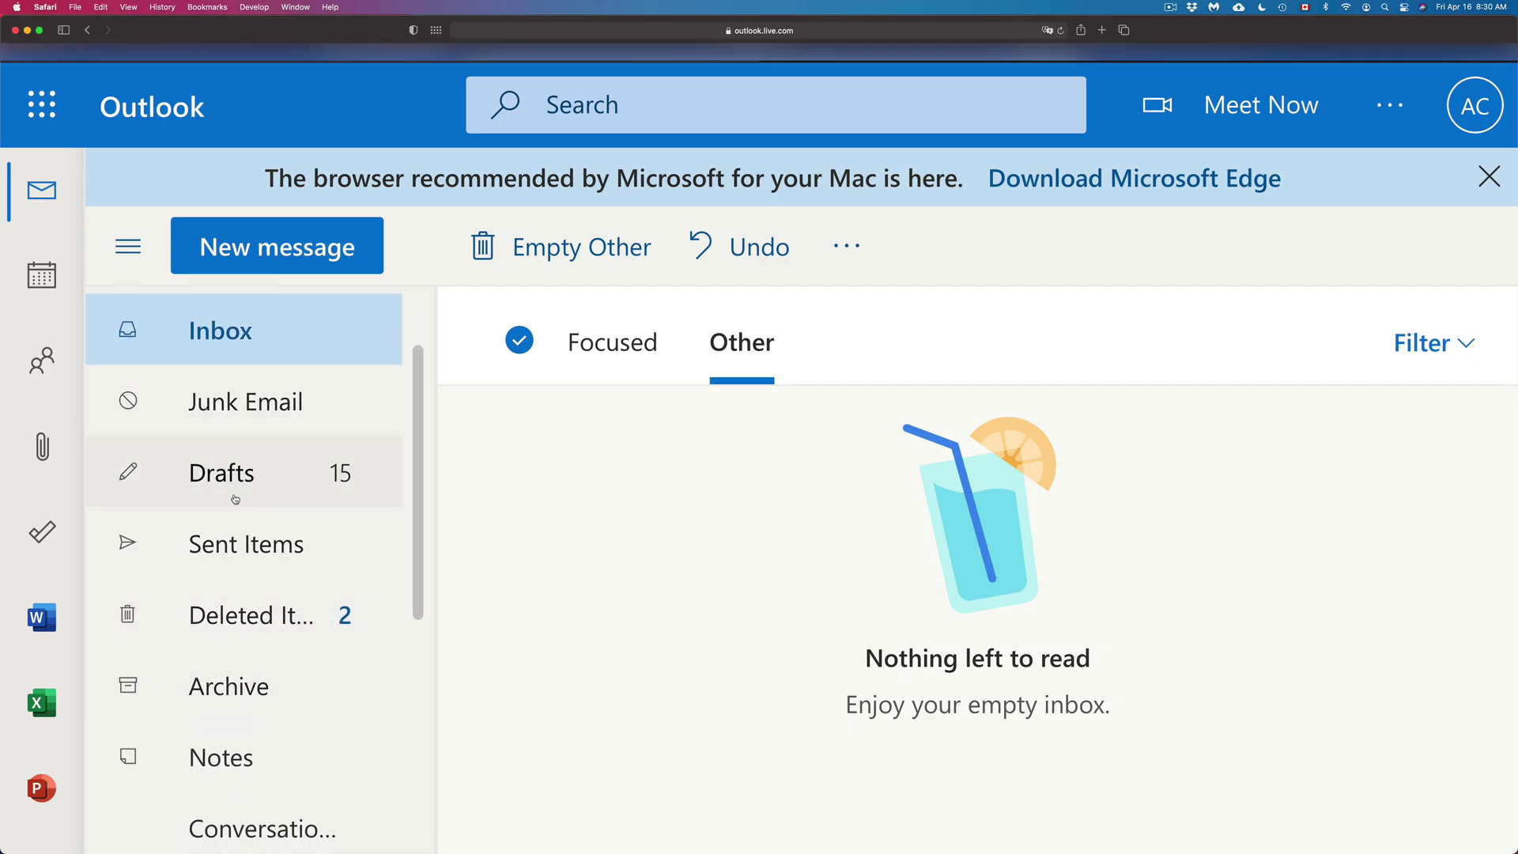
scroll(286, 575, "down", 3)
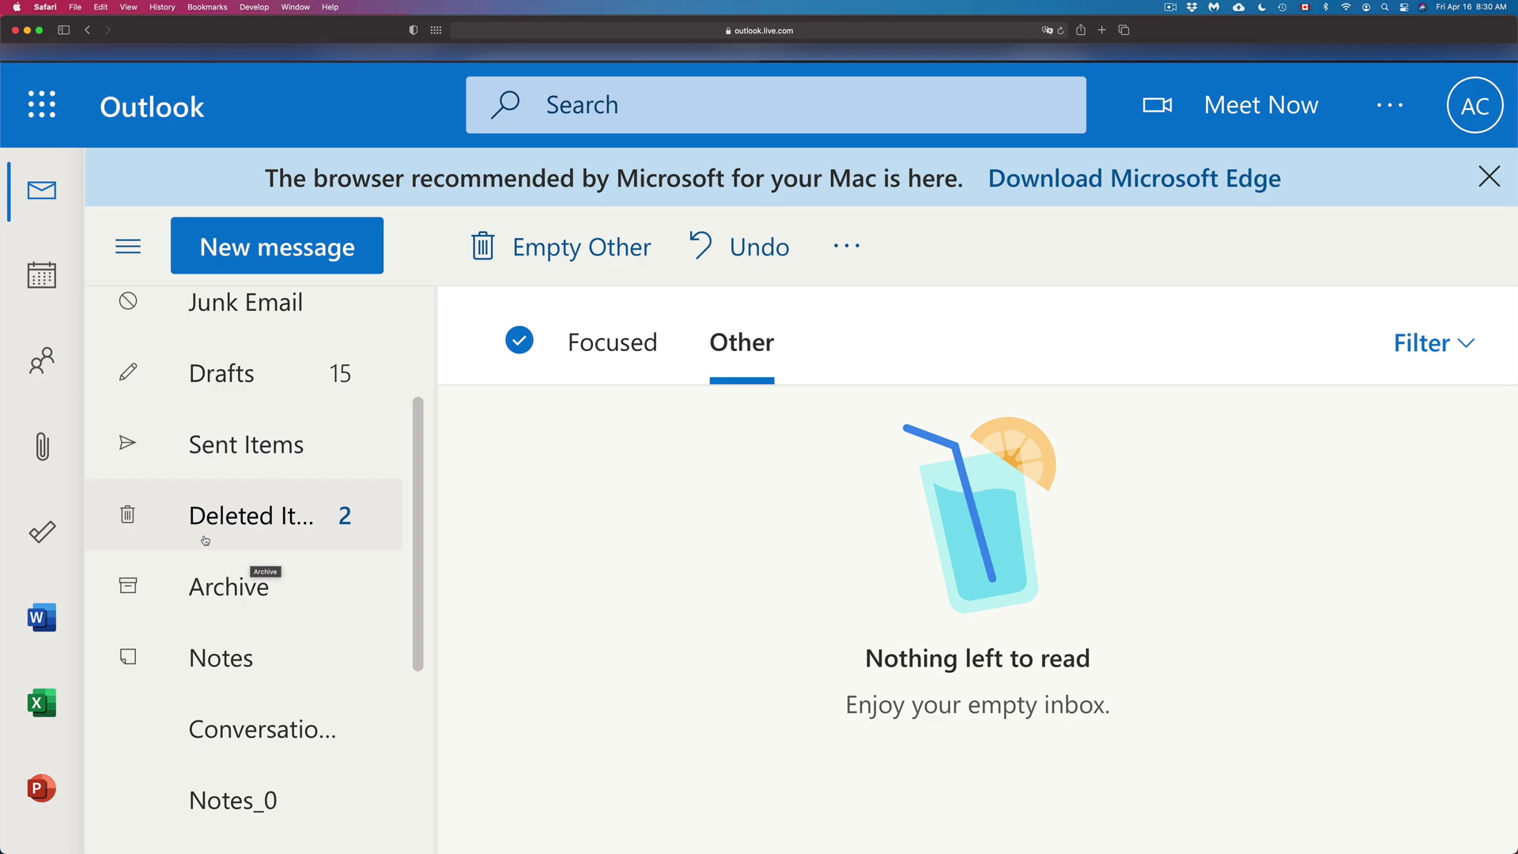
left_click(128, 518)
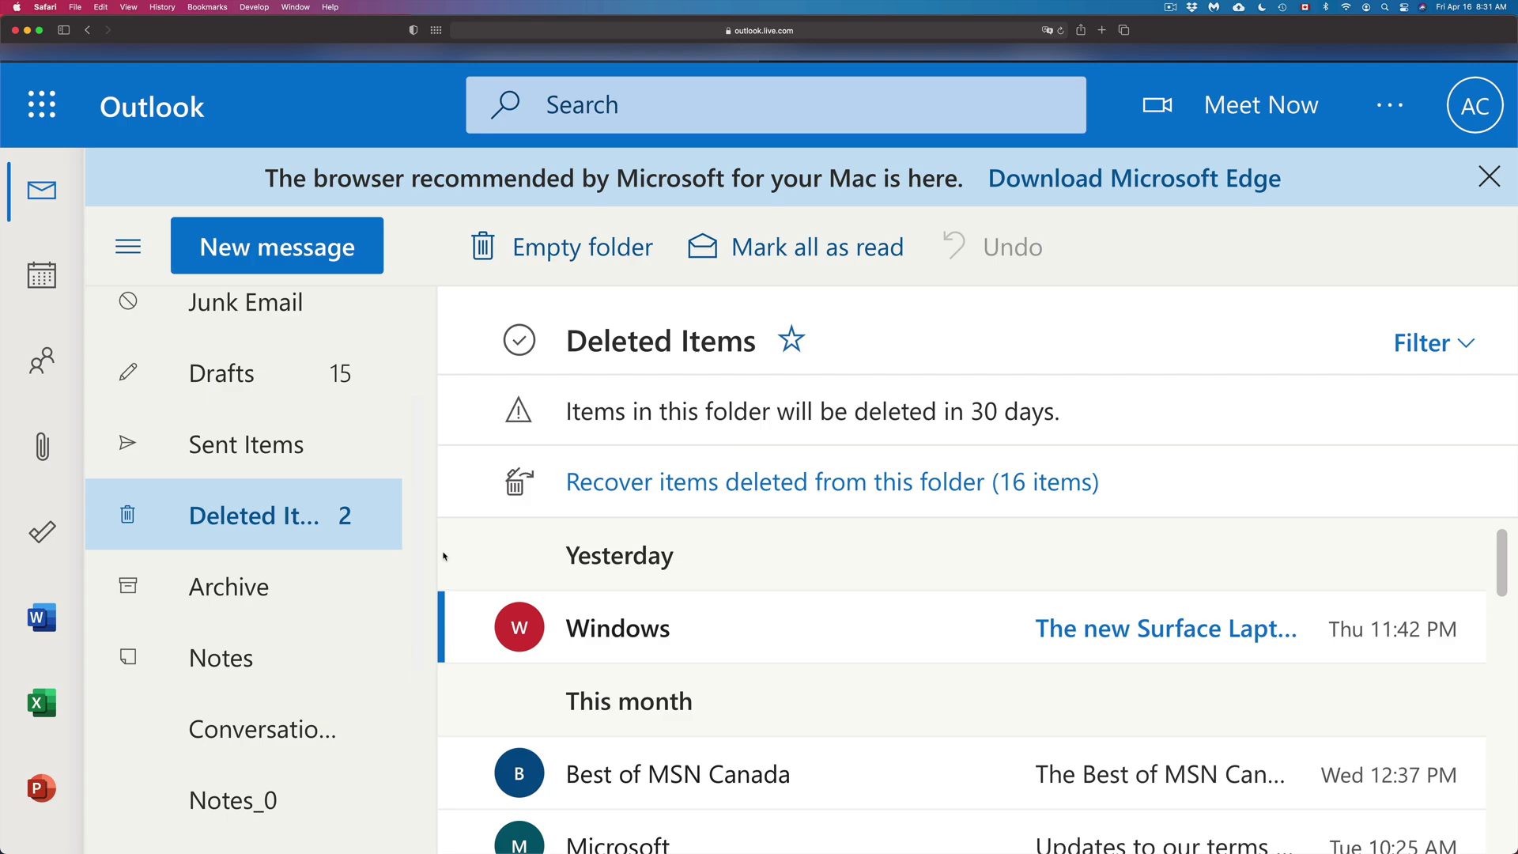
Restore the Windows, Best of MSN Canada and Microsoft conversations to the Inbox, then view Other.
left_click(520, 629)
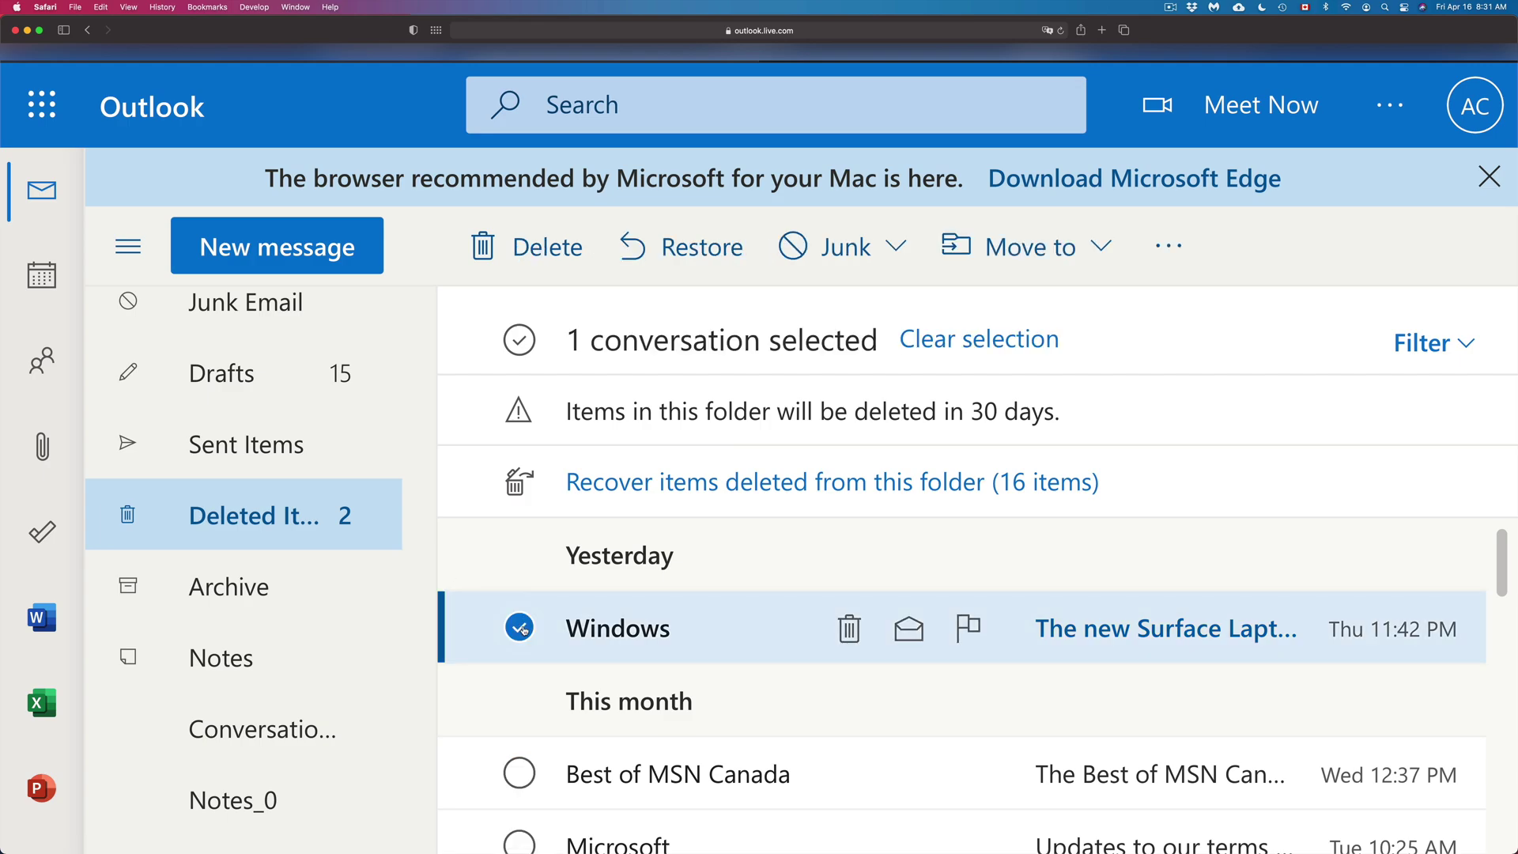
left_click(528, 776)
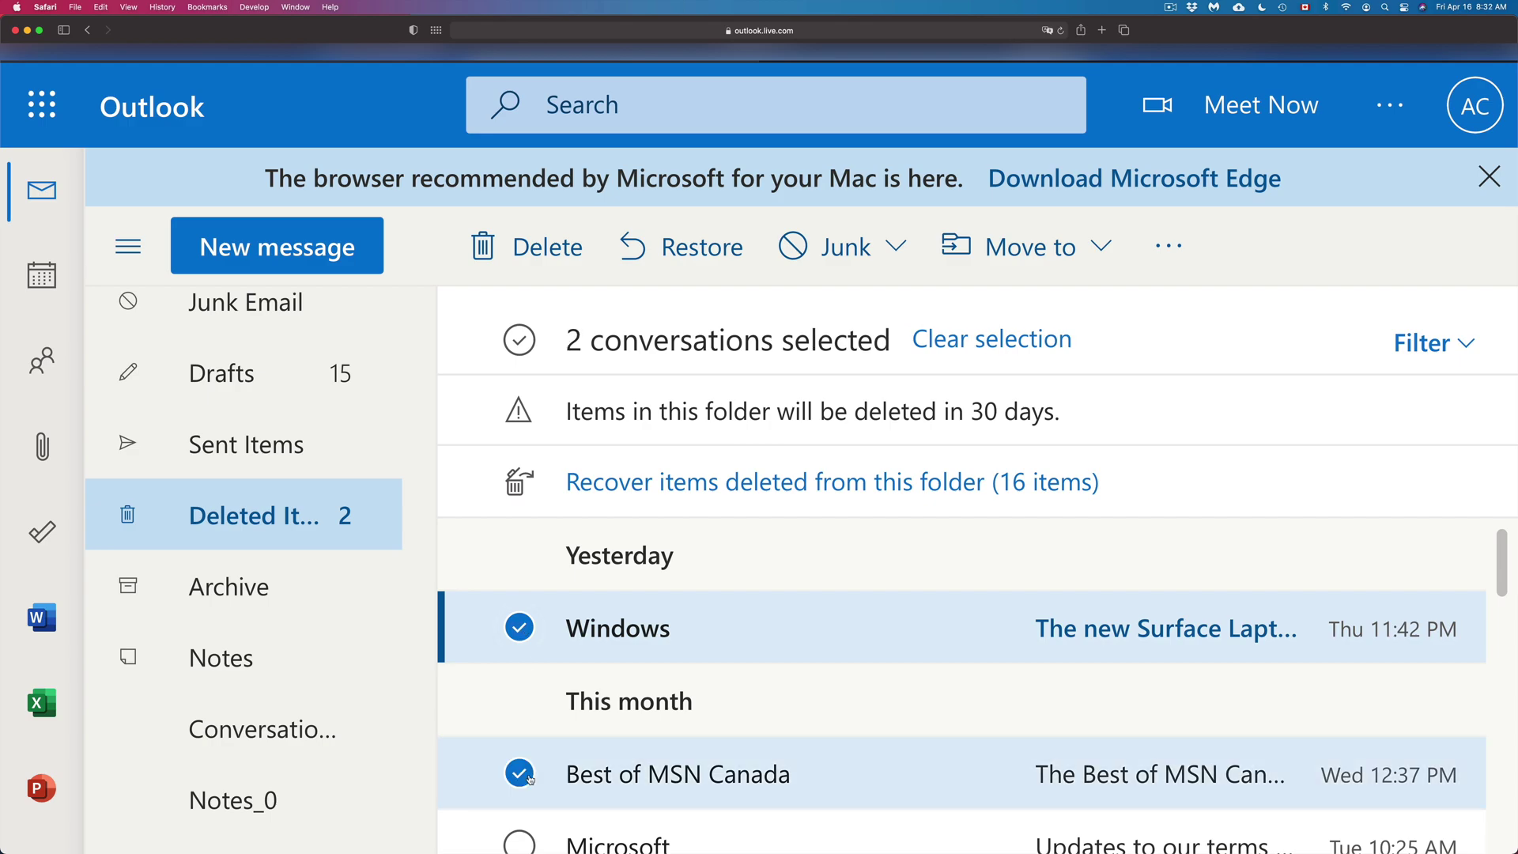
left_click(527, 837)
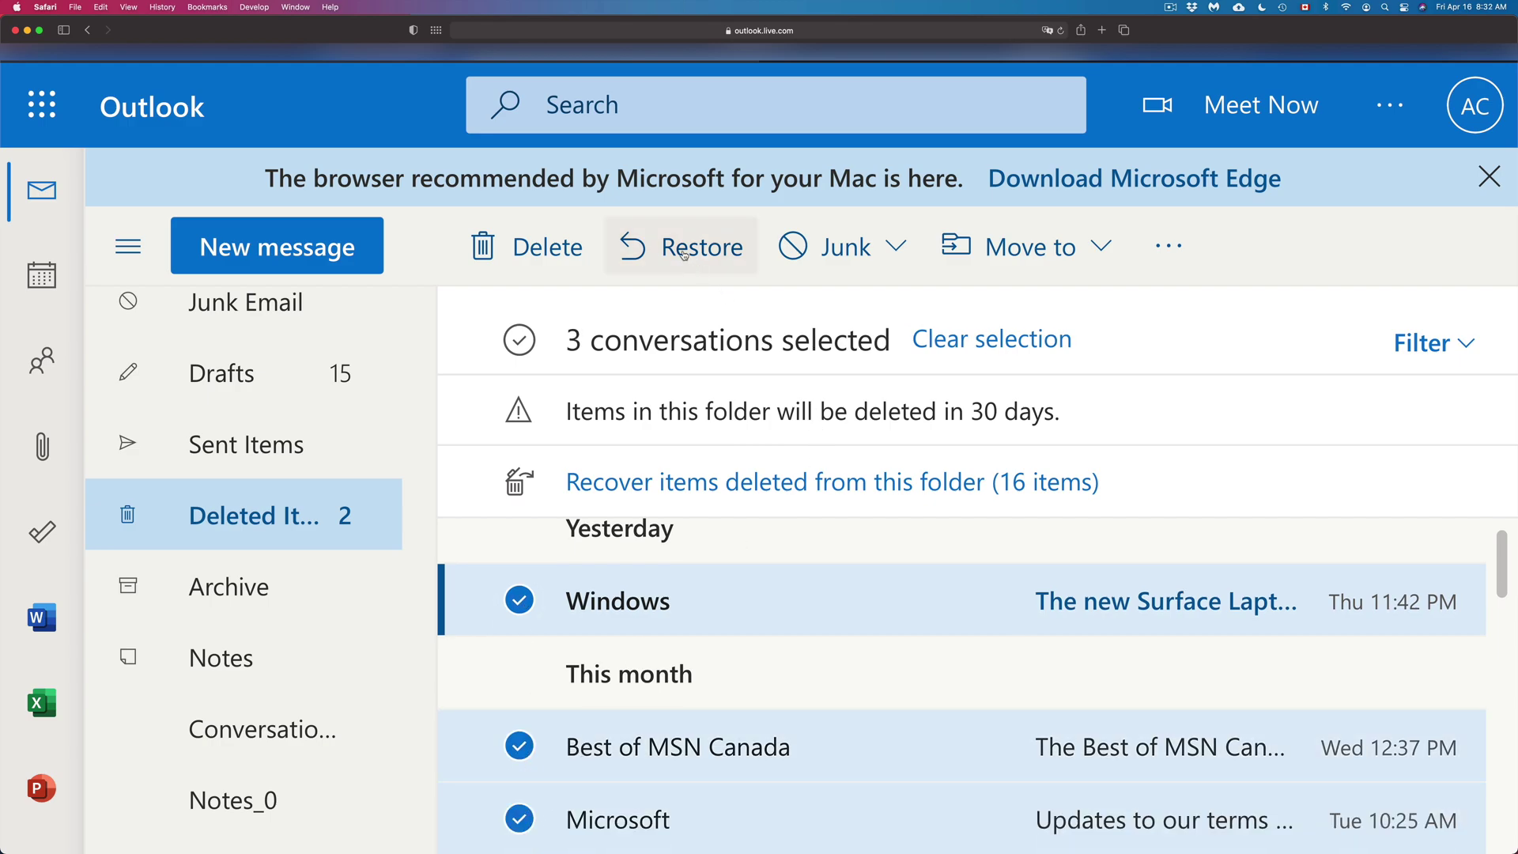
left_click(655, 255)
scroll(237, 395, "up", 3)
left_click(187, 431)
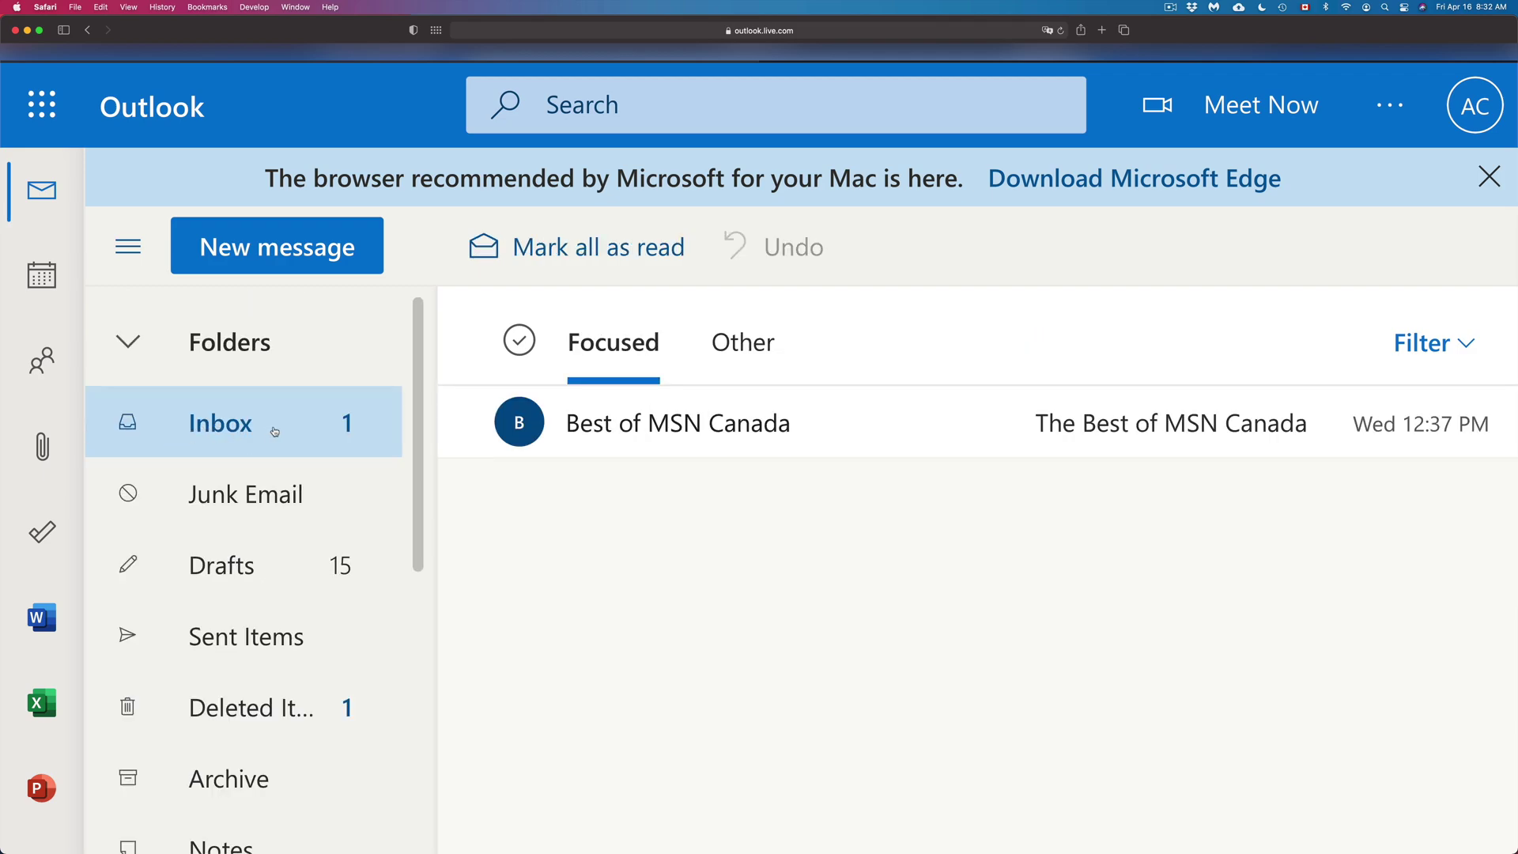
mouse_move(1338, 424)
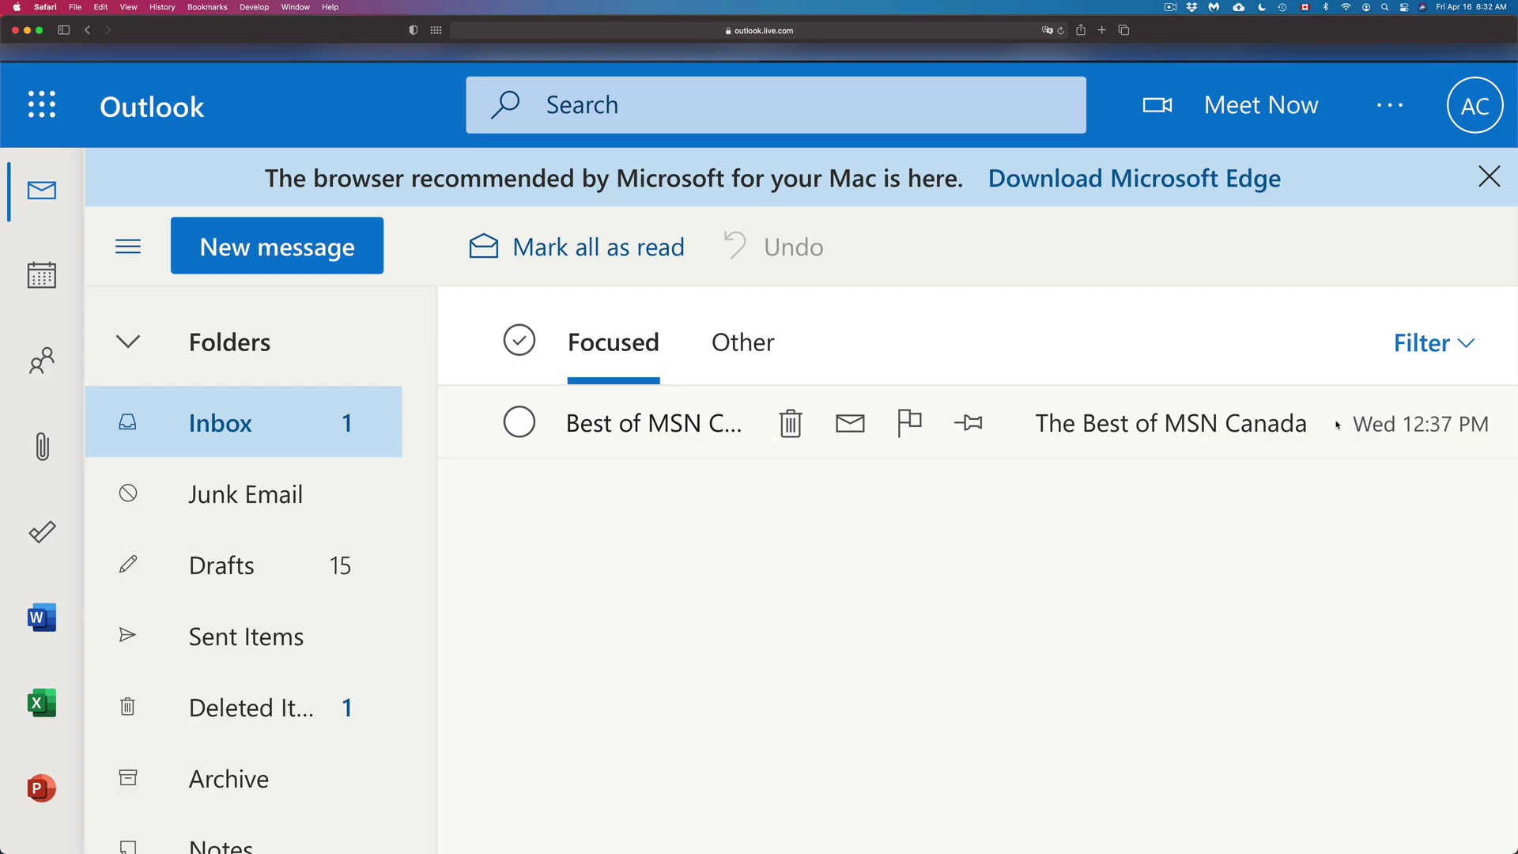
left_click(757, 351)
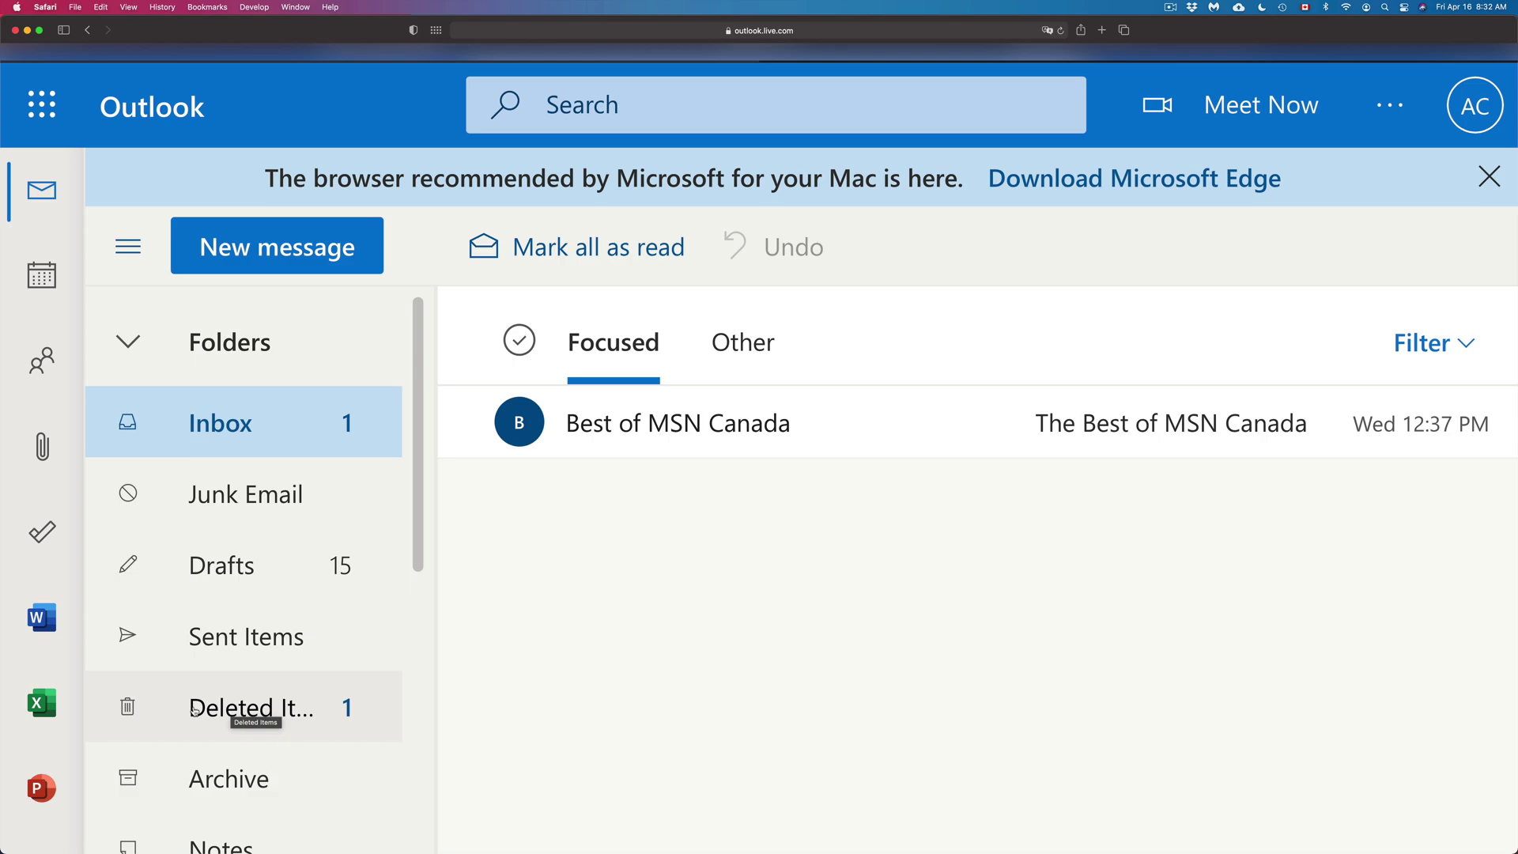
In Deleted Items, permanently delete the Banco Falabella conversation.
left_click(194, 710)
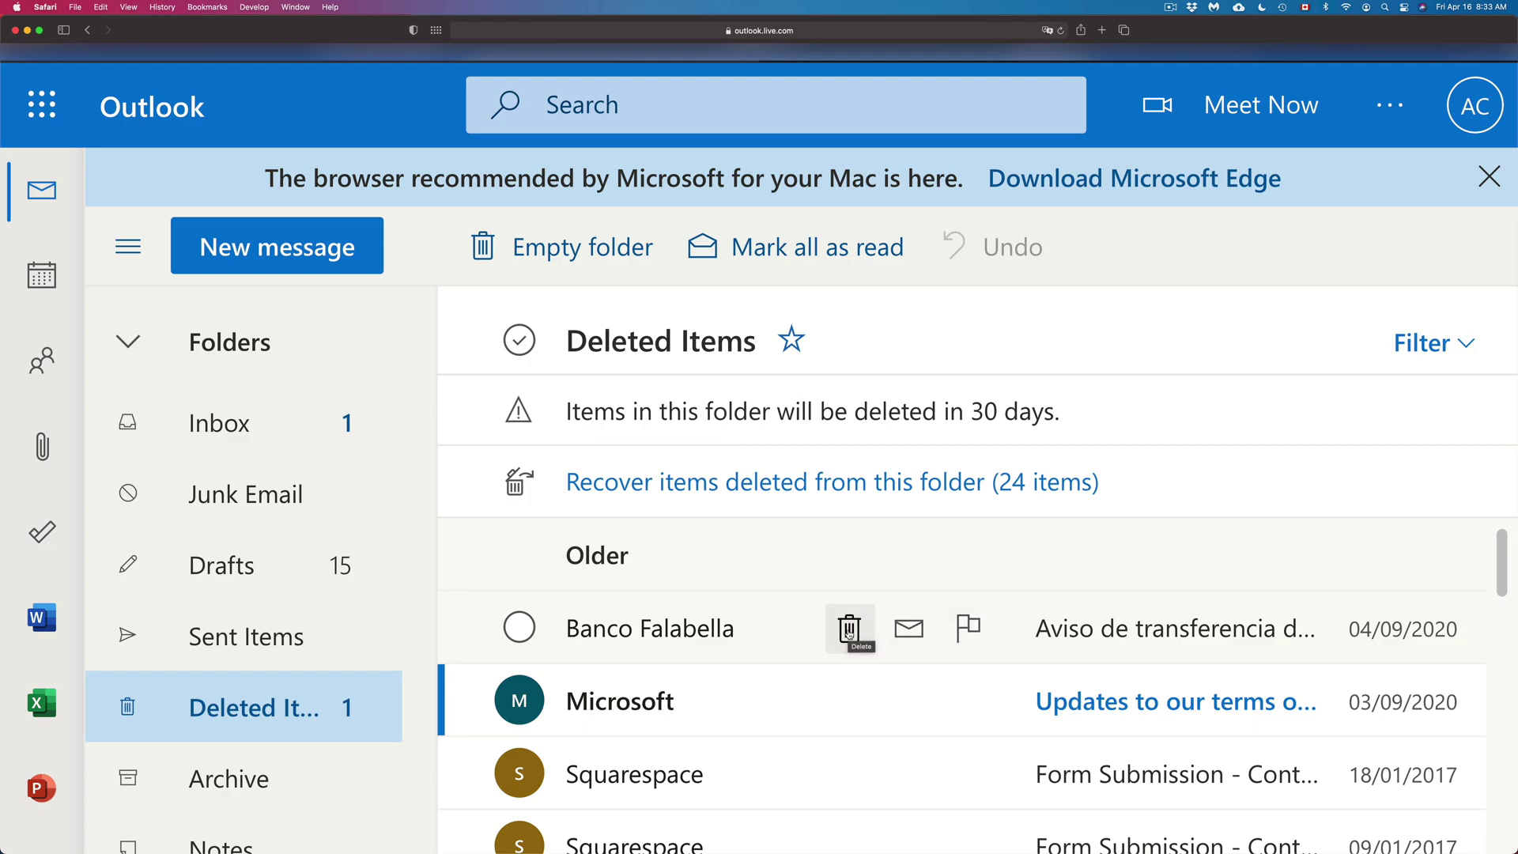
left_click(849, 631)
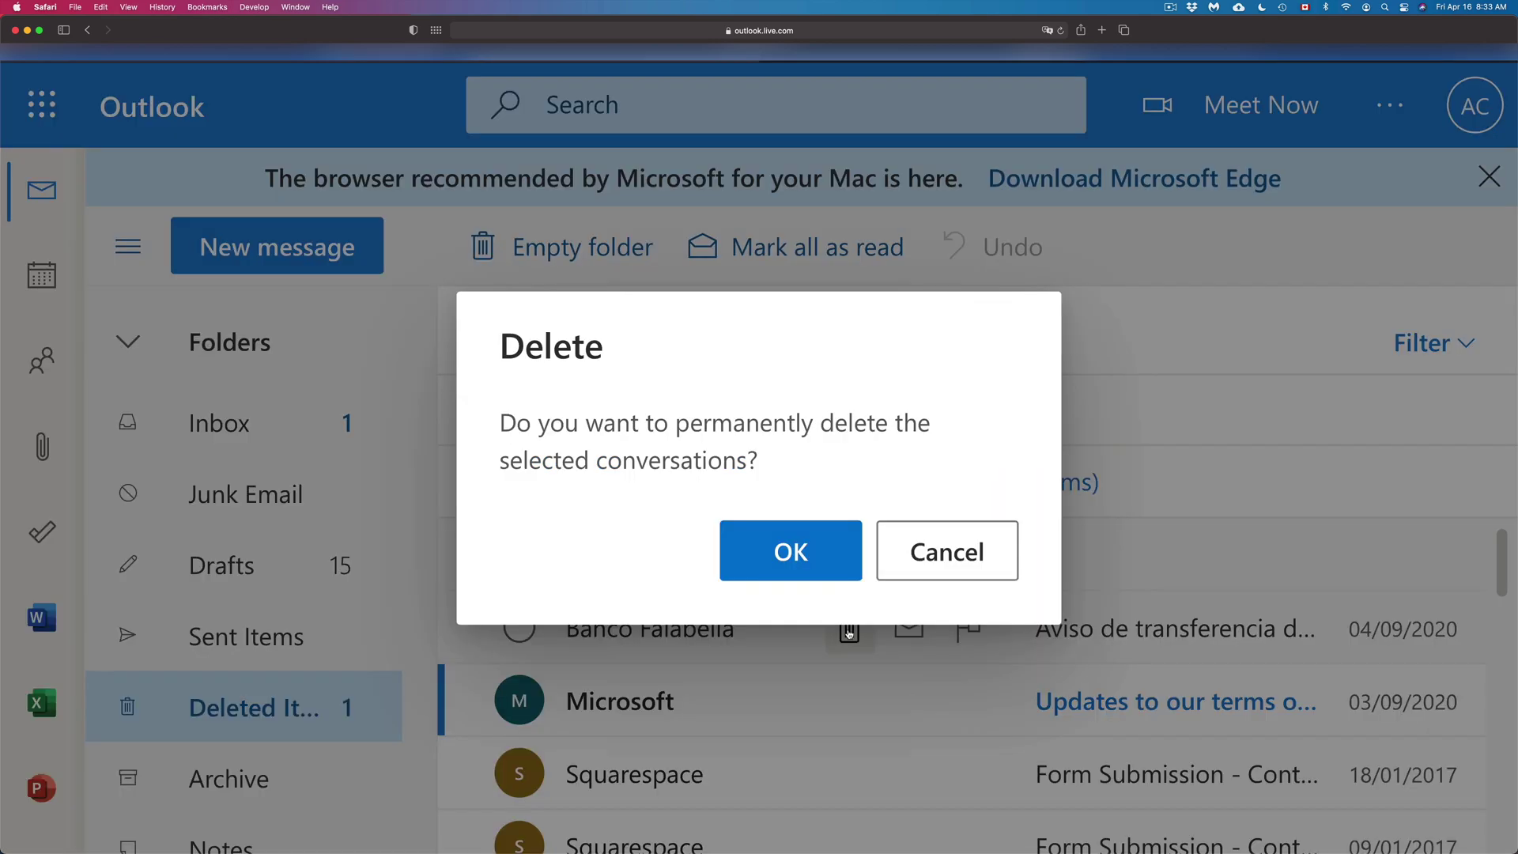
left_click(777, 559)
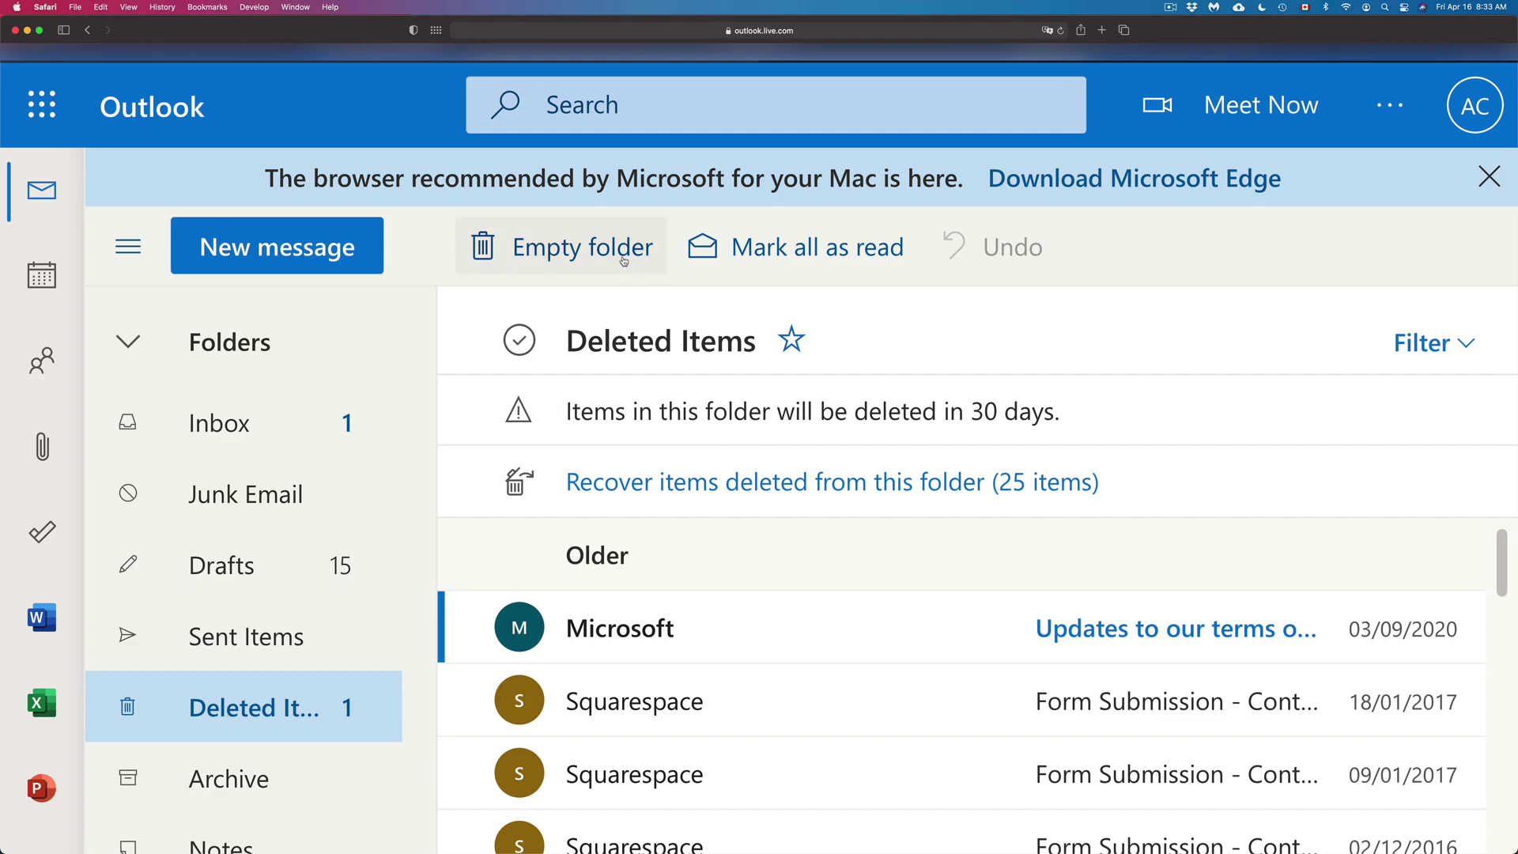
Empty Deleted Items, permanently deleting all 349 remaining conversations.
left_click(566, 252)
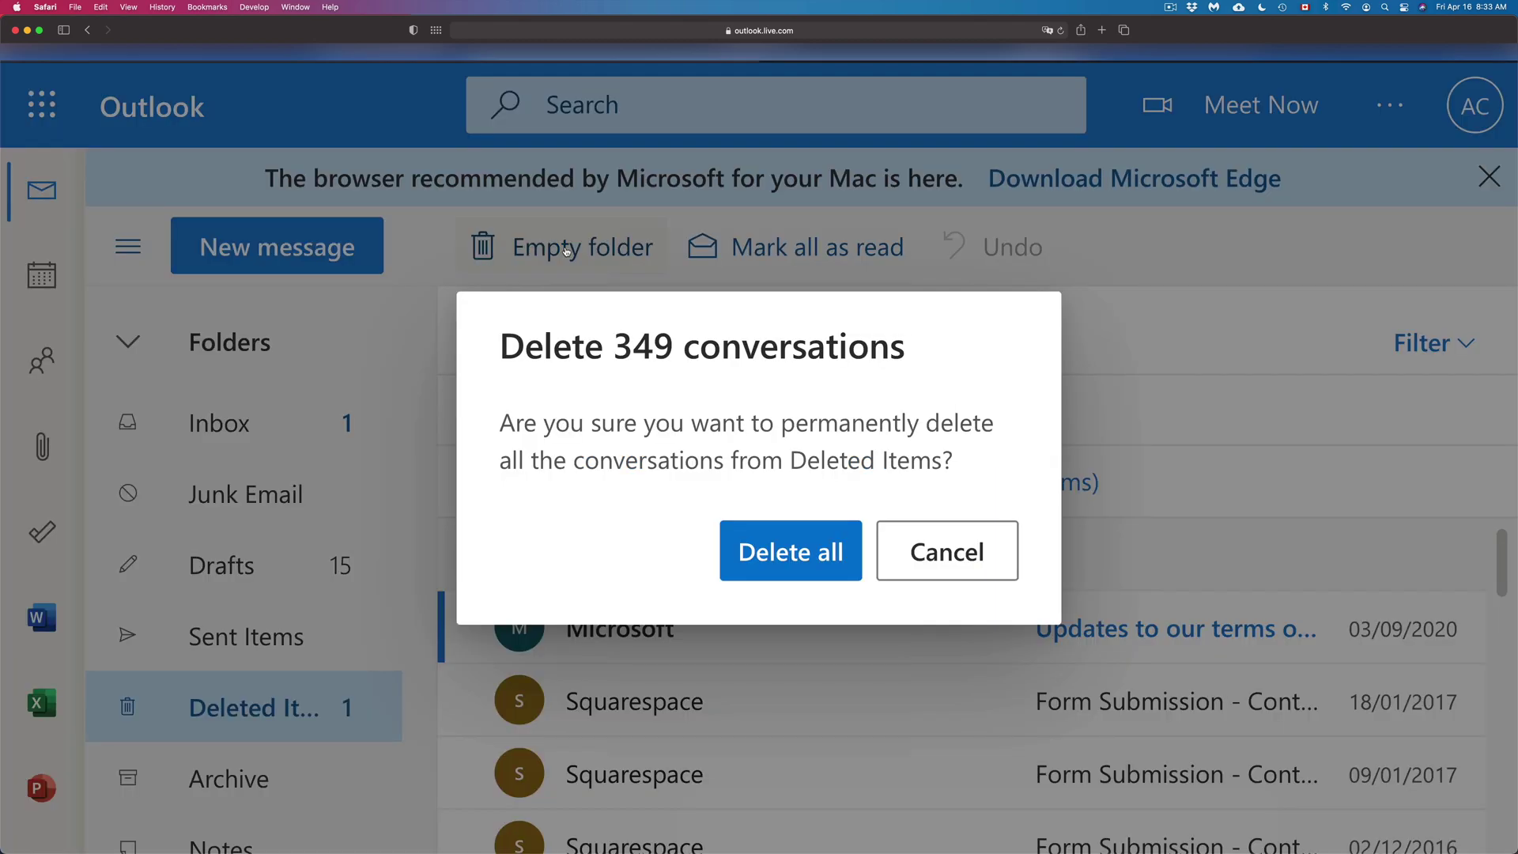
left_click(812, 563)
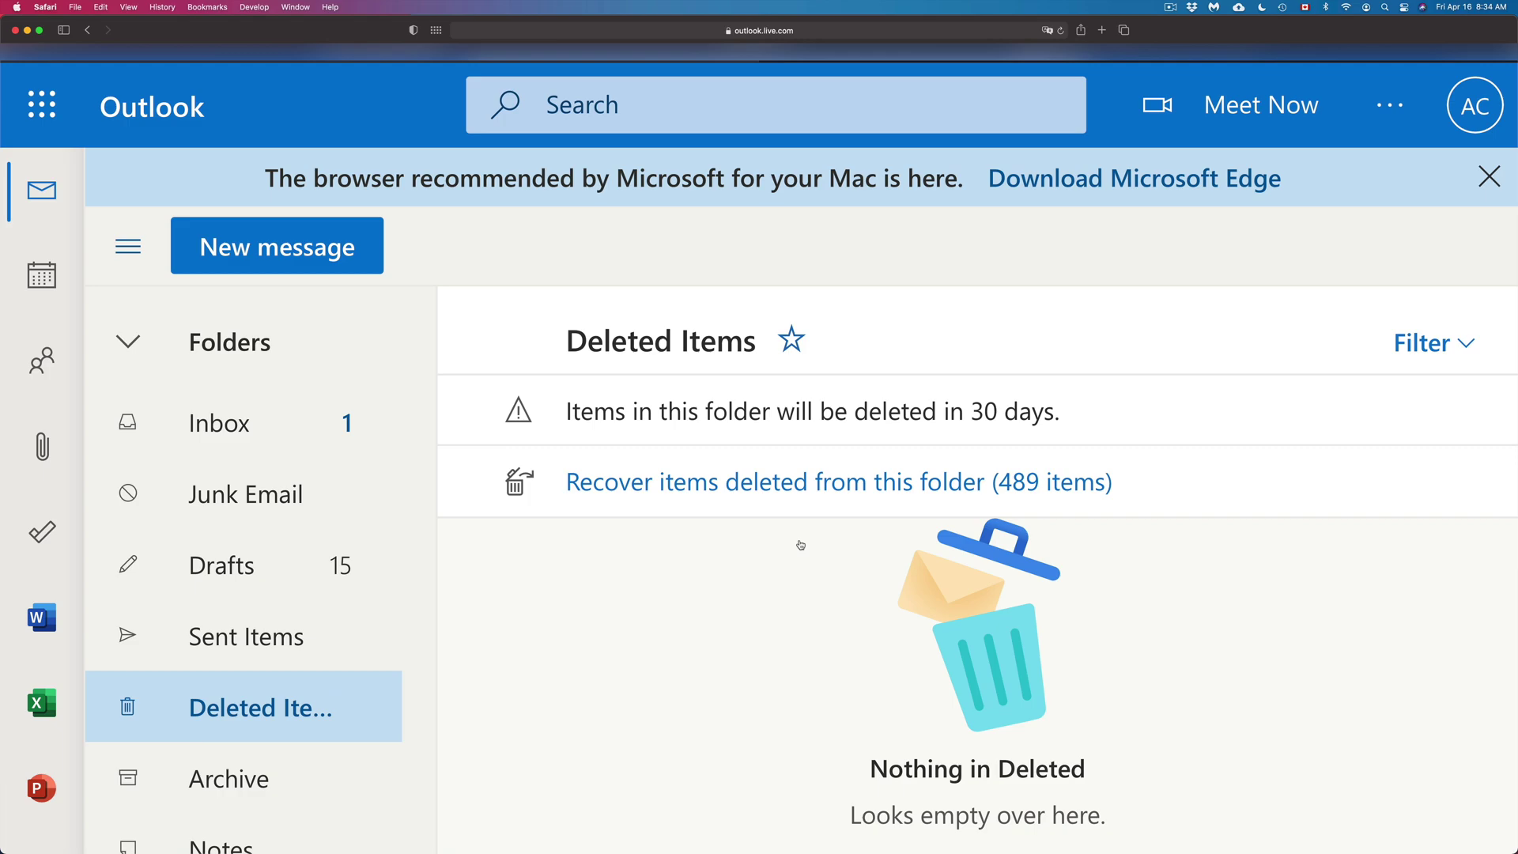